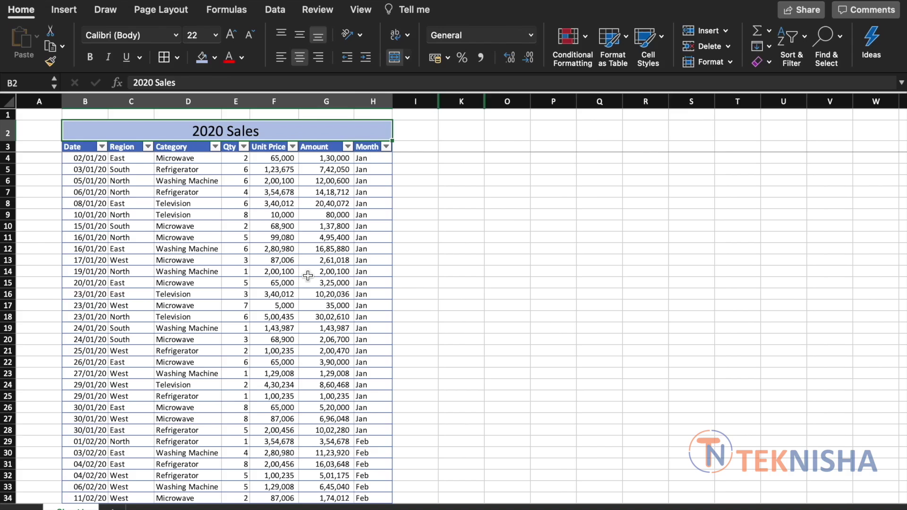
# Examine the 2020 Sales table: the Amount column's formula, each column header from Date to Month, and the first record's values
pyautogui.click(305, 260)
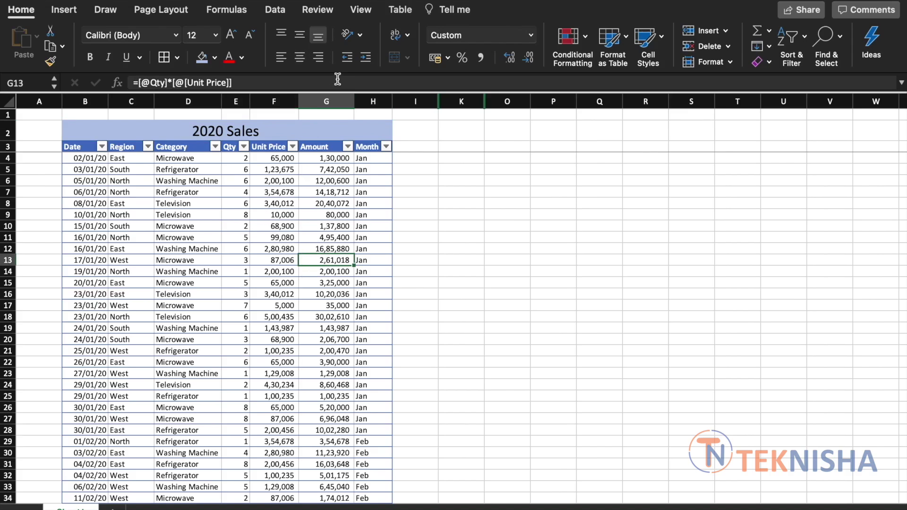
pyautogui.click(408, 13)
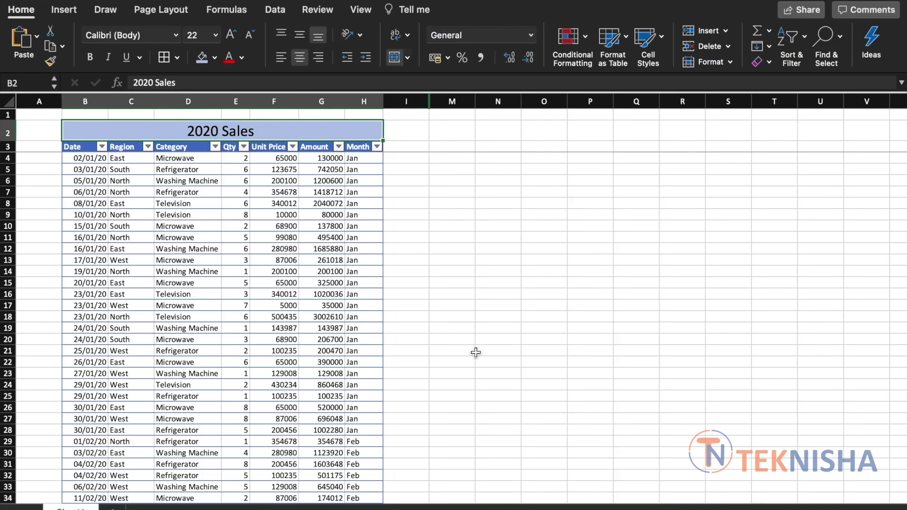
pyautogui.click(73, 148)
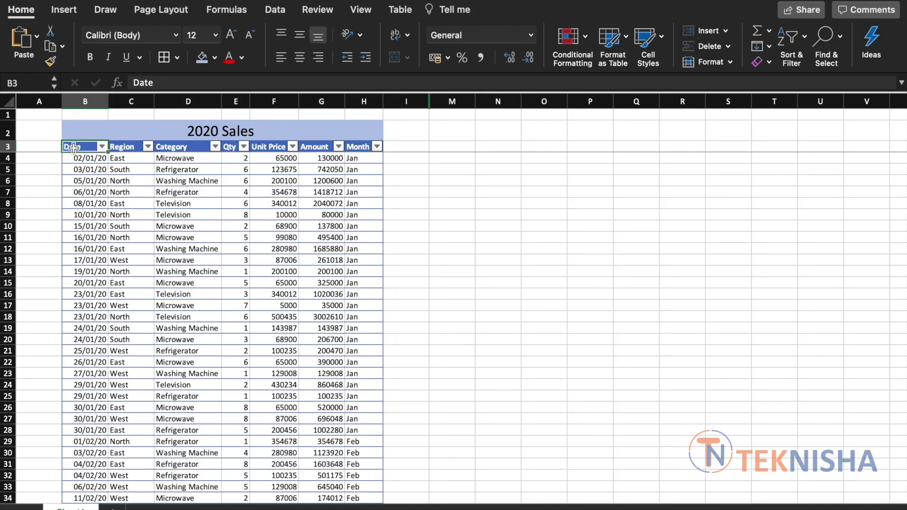
pyautogui.press('Right')
pyautogui.press('Right')
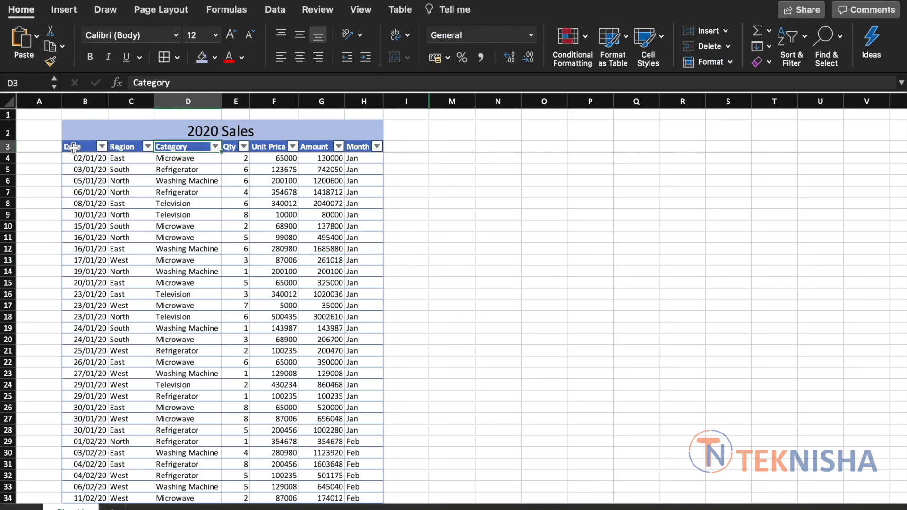
pyautogui.press('Right')
pyautogui.press('Right')
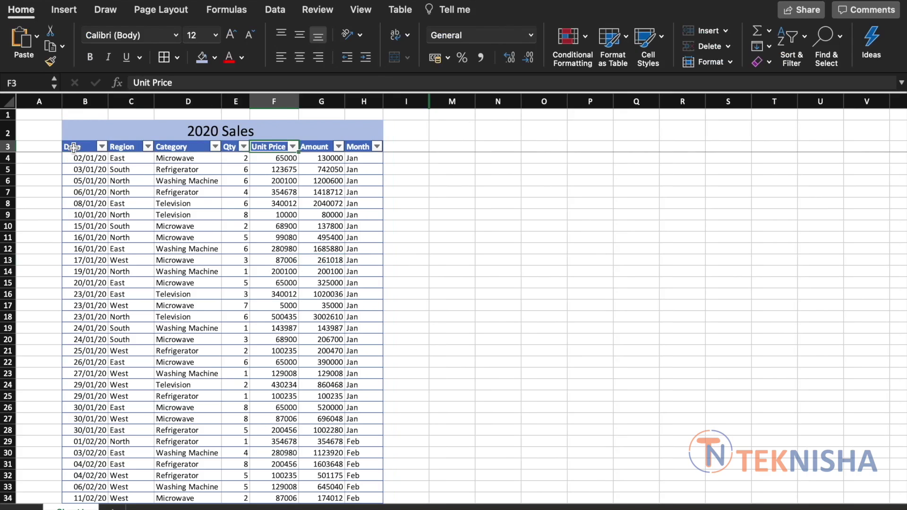
pyautogui.press('Tab')
pyautogui.press('Tab')
pyautogui.press('Tab')
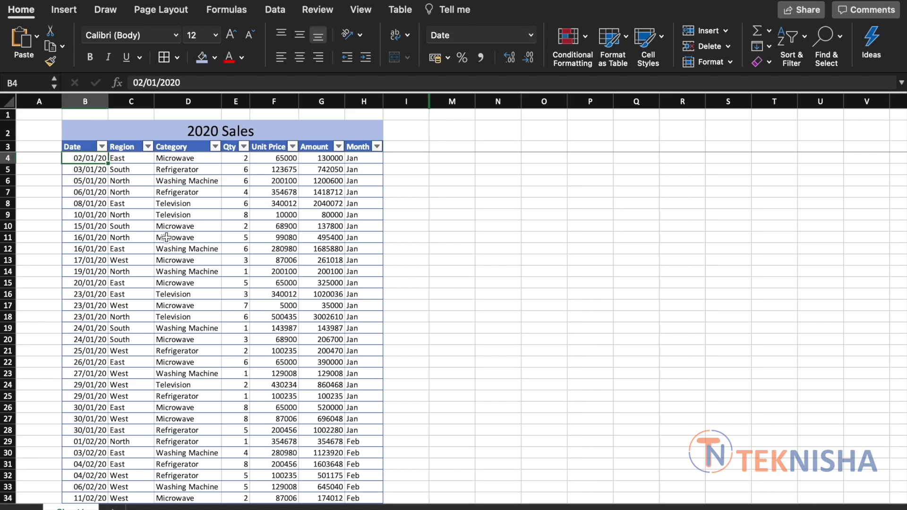
pyautogui.click(135, 157)
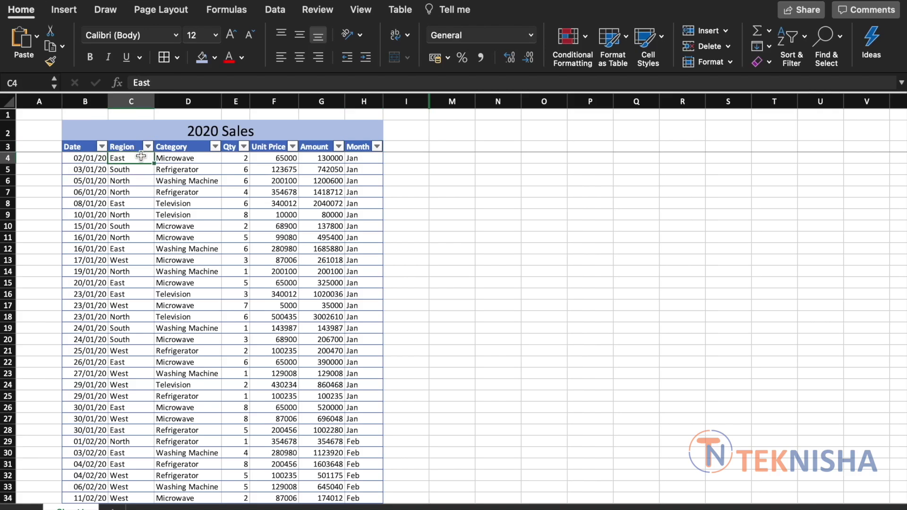
pyautogui.click(182, 160)
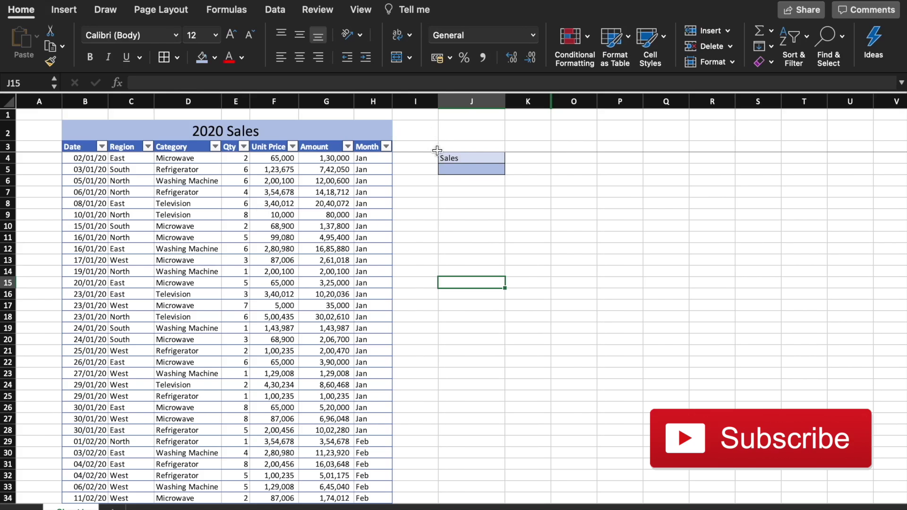
# Total the sales table's Amount column in J5, below the Sales label, with =SUMPRODUCT(Sales[Amount])
pyautogui.click(459, 171)
pyautogui.click(348, 84)
pyautogui.write('=')
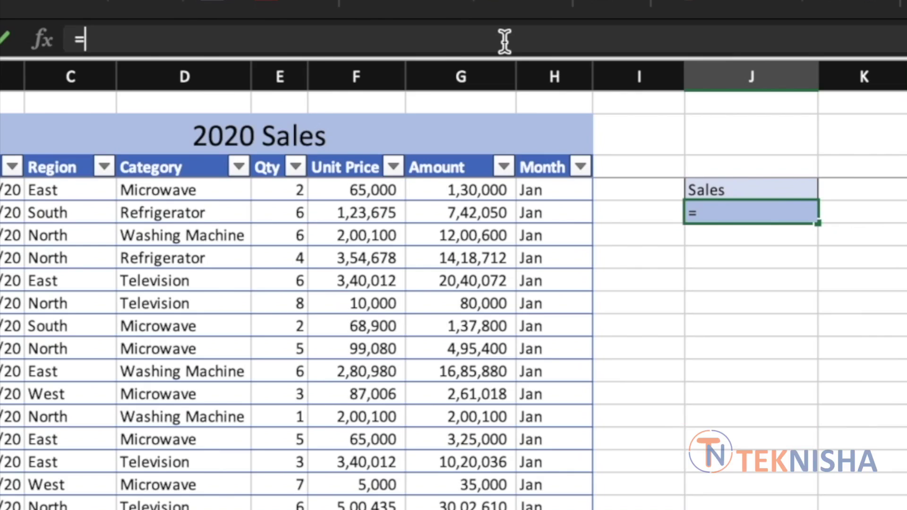
pyautogui.write('sumproduct(')
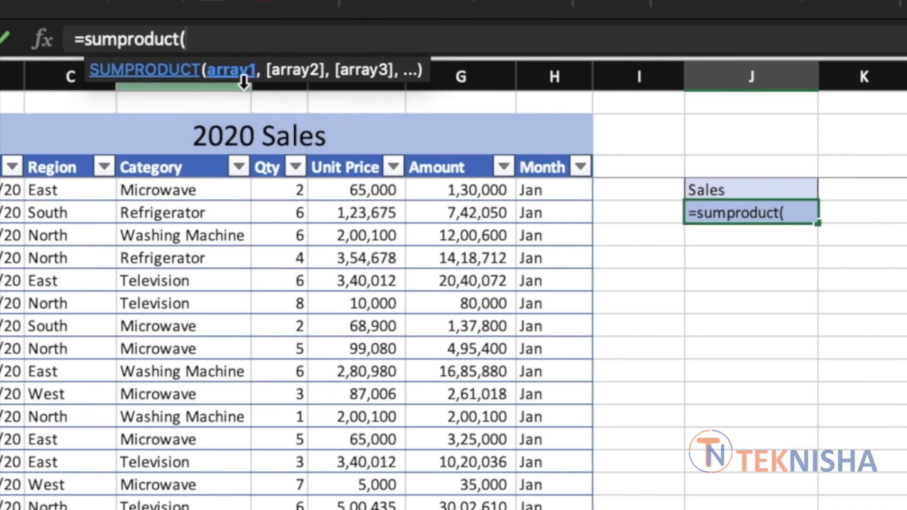
pyautogui.click(479, 189)
pyautogui.hotkey('ctrl', 'shift', 'Down')
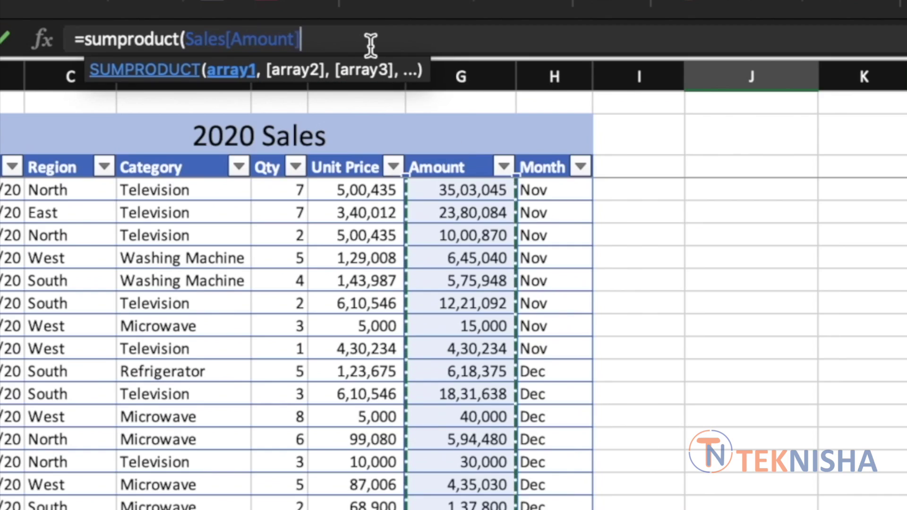
pyautogui.write(')')
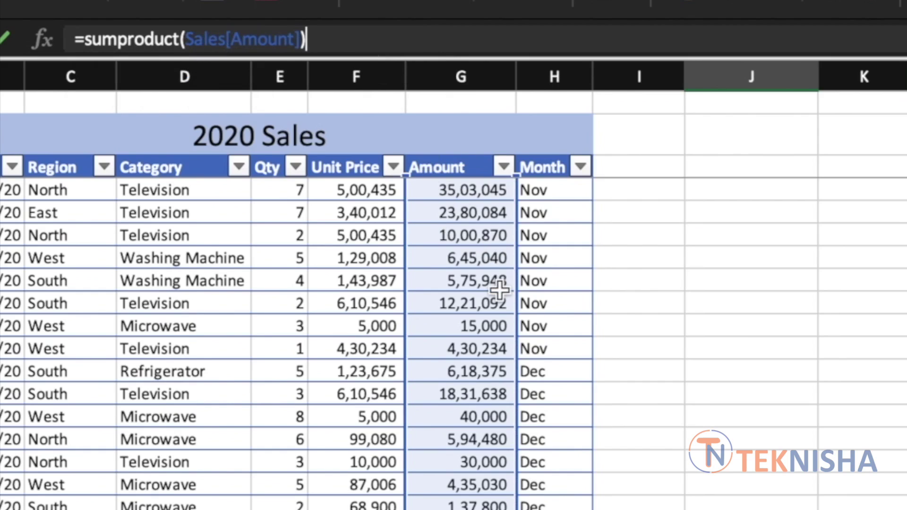
pyautogui.press('Return')
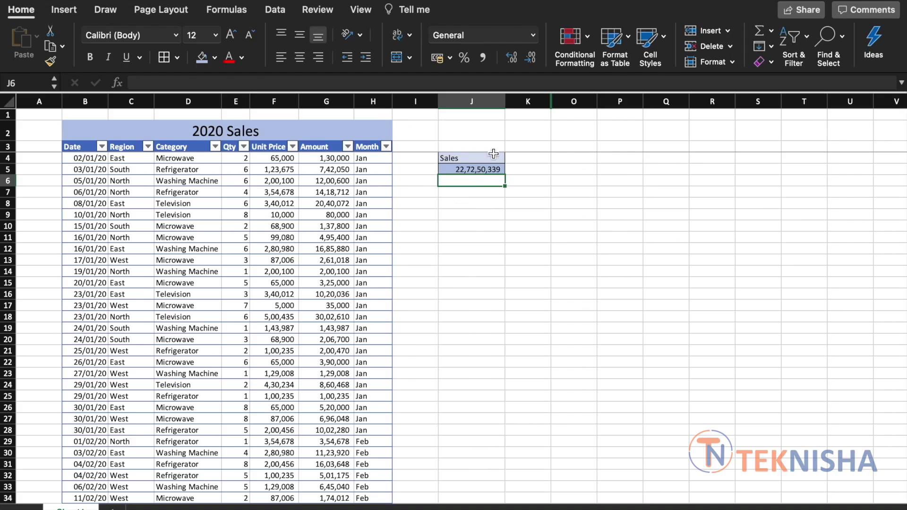
pyautogui.click(755, 213)
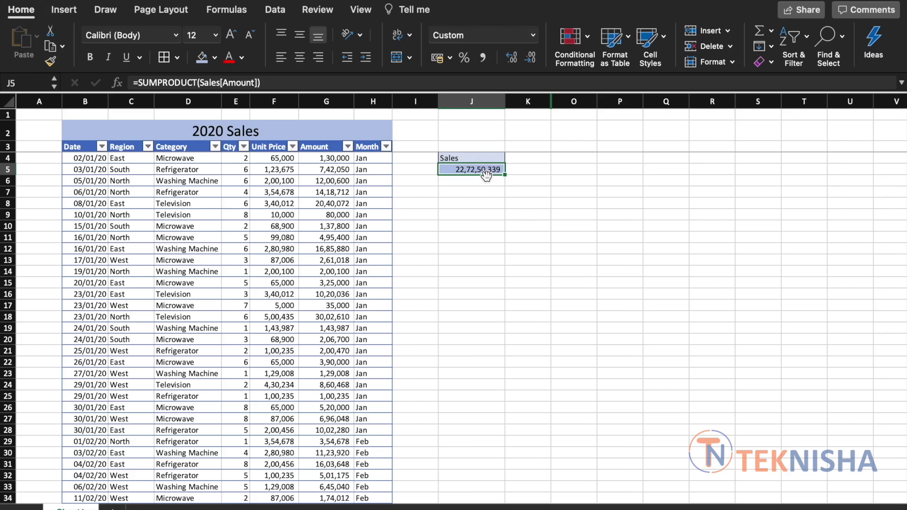
pyautogui.click(472, 236)
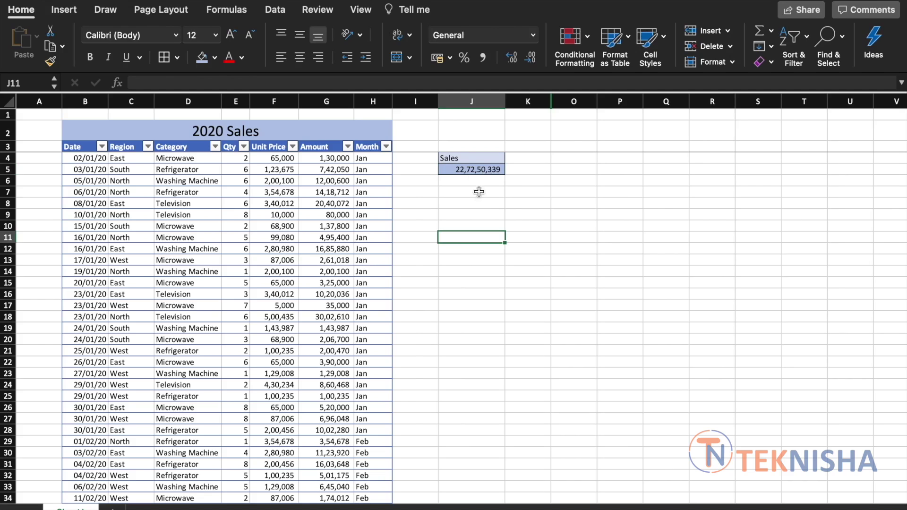
# Enclose Sales[Amount] in its own parentheses inside the J5 SUMPRODUCT formula and add a multiplication operator after it
pyautogui.click(477, 168)
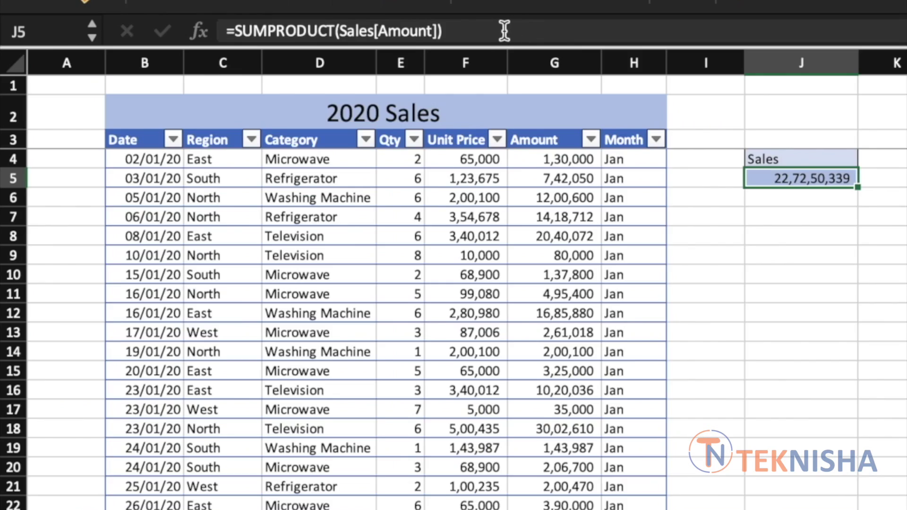
pyautogui.click(296, 83)
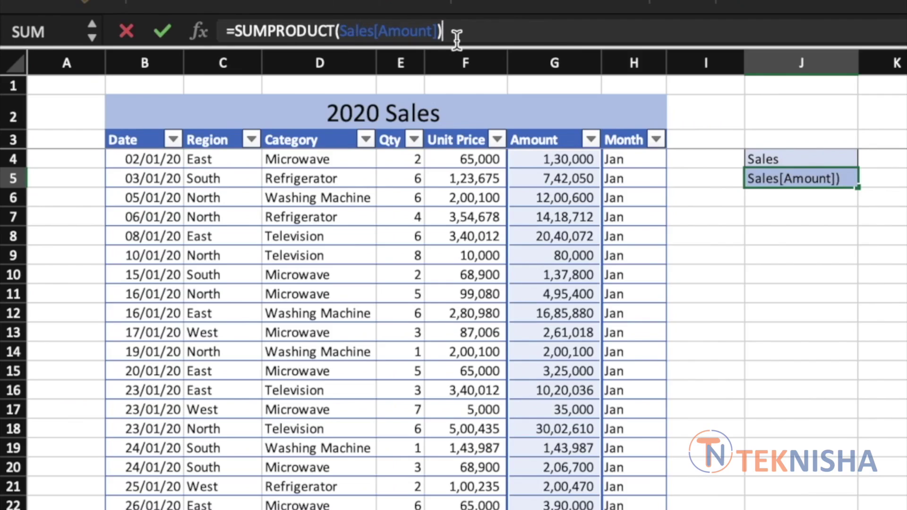
pyautogui.click(339, 31)
pyautogui.write('(')
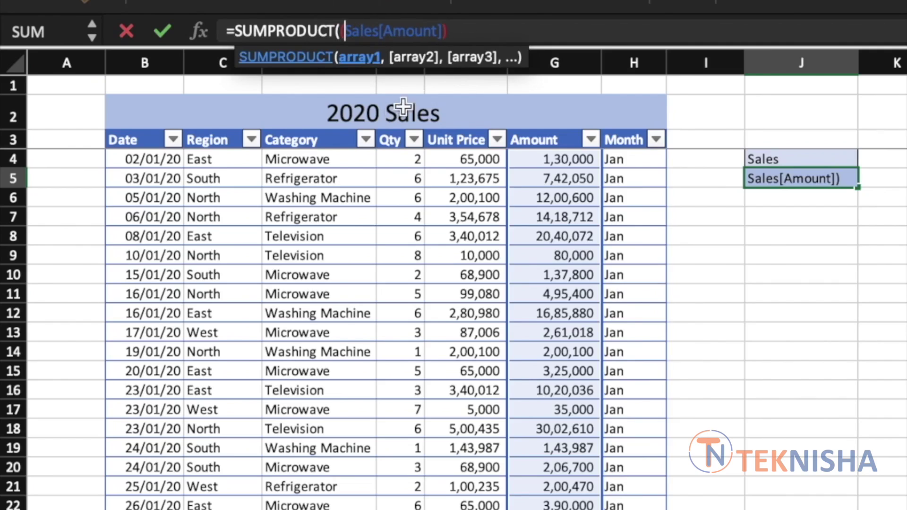
pyautogui.click(442, 30)
pyautogui.write(')')
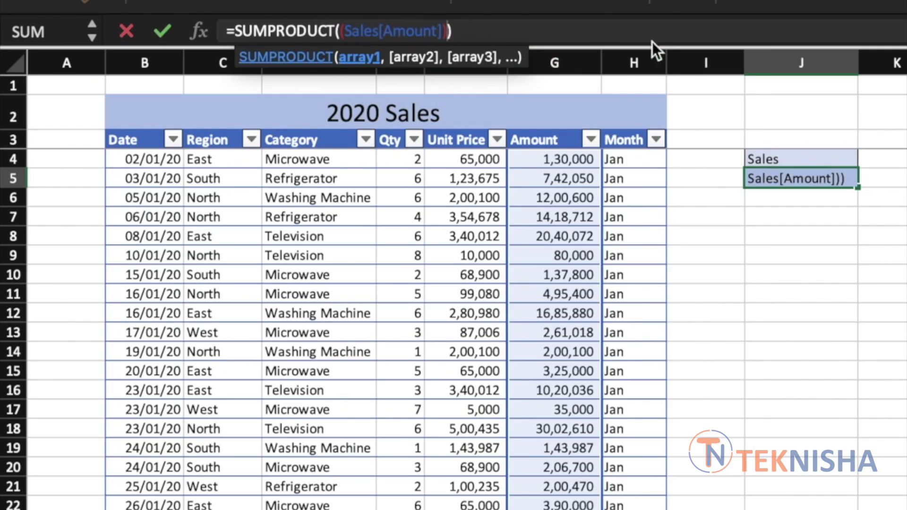
pyautogui.write('*')
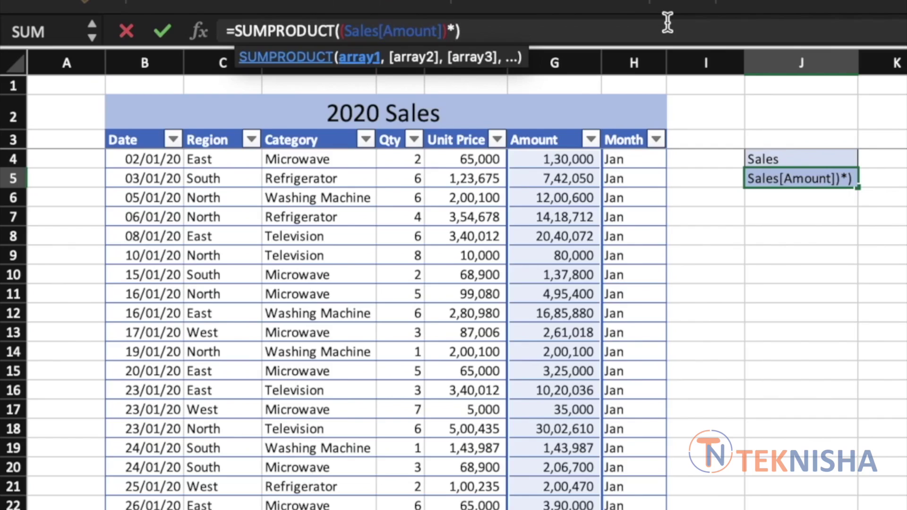
# Complete the J5 formula with the region condition so it reads =SUMPRODUCT((Sales[Amount])*(Sales[Region]="North"))
pyautogui.write('(')
pyautogui.click(227, 165)
pyautogui.moveTo(227, 165); pyautogui.dragTo(230, 251)
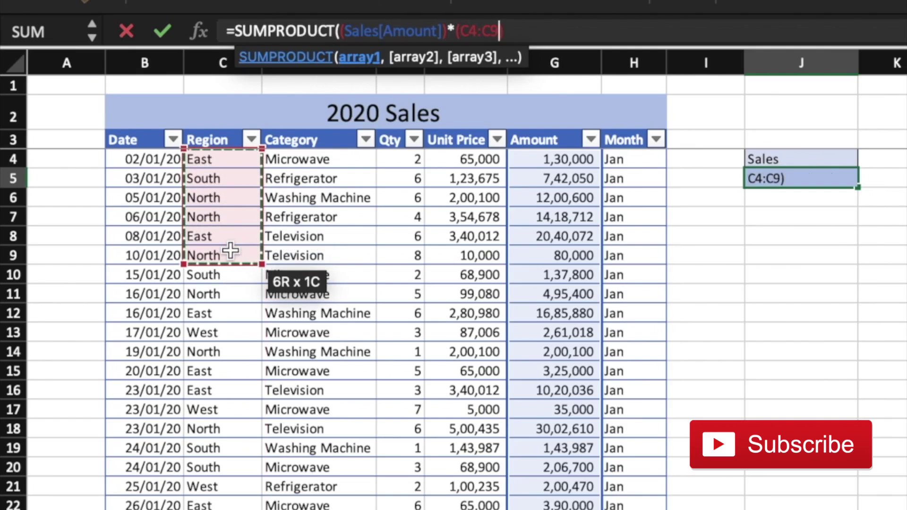
pyautogui.hotkey('ctrl', 'shift', 'Down')
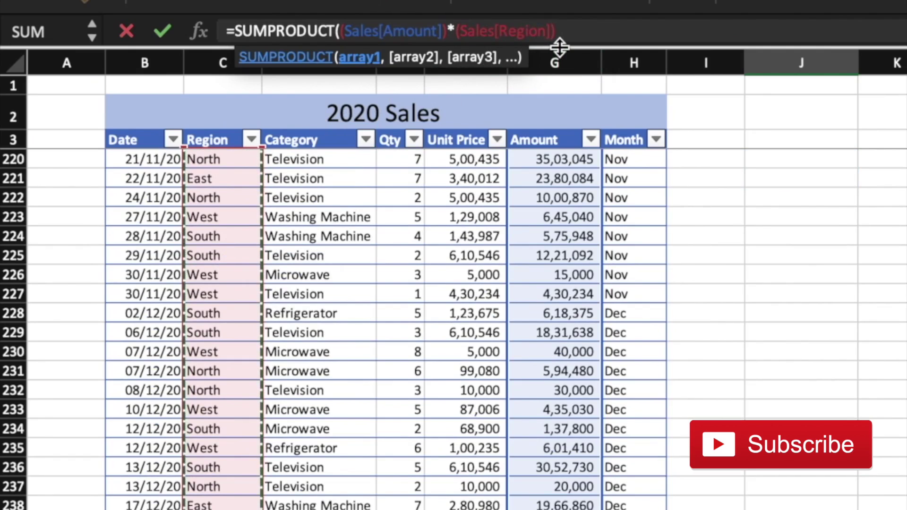
pyautogui.write('="North"')
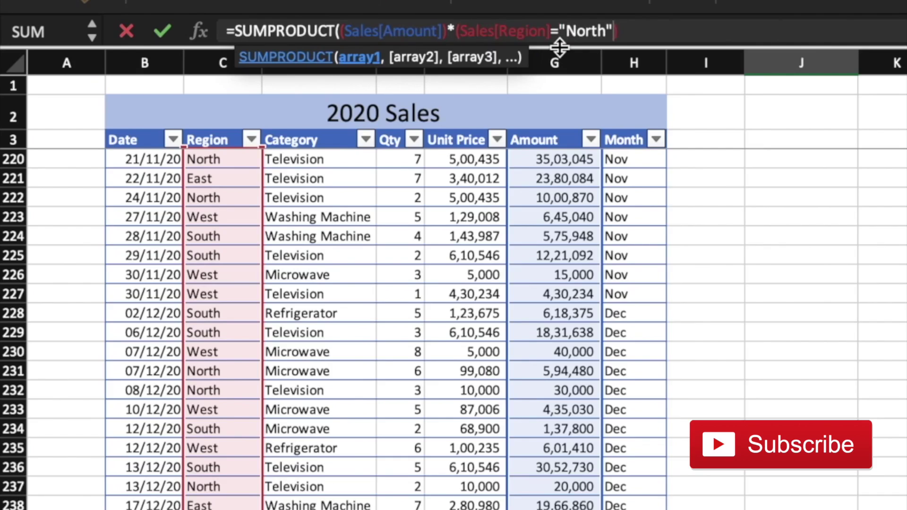
pyautogui.write(')')
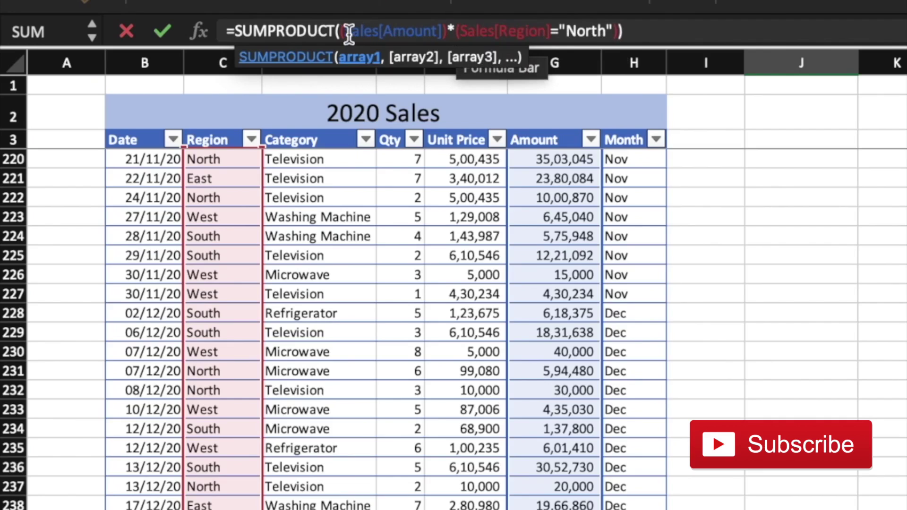
pyautogui.moveTo(346, 31); pyautogui.dragTo(446, 35)
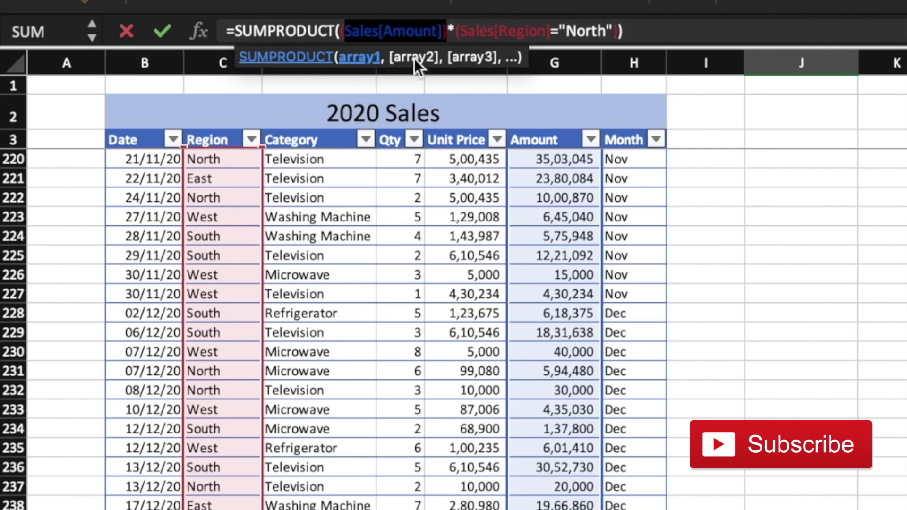
pyautogui.click(451, 31)
pyautogui.write('*')
pyautogui.moveTo(456, 31); pyautogui.dragTo(618, 31)
pyautogui.click(650, 29)
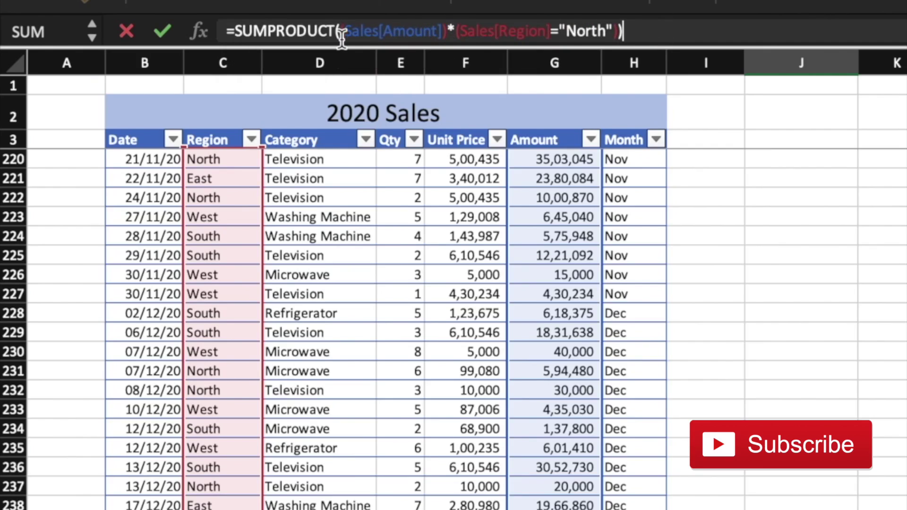
pyautogui.press('Return')
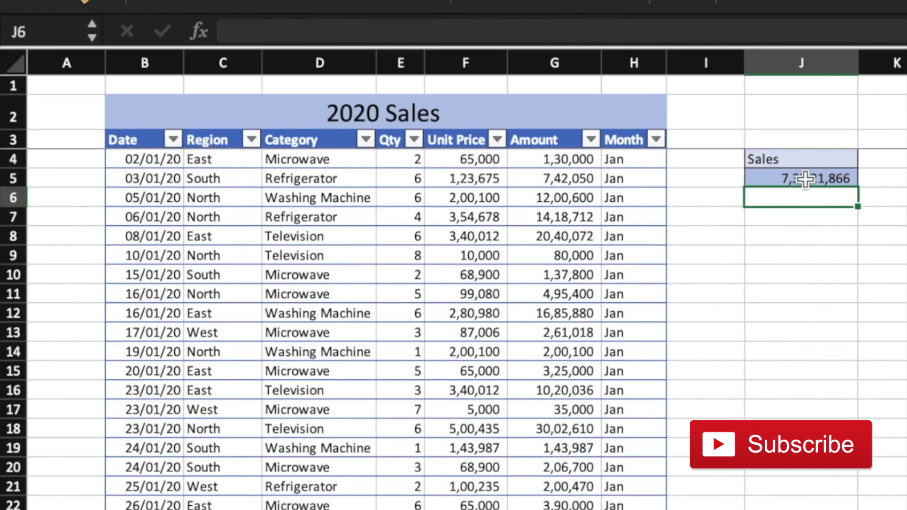
# Change the region criterion in the J5 SUMPRODUCT formula to "East"
pyautogui.click(806, 178)
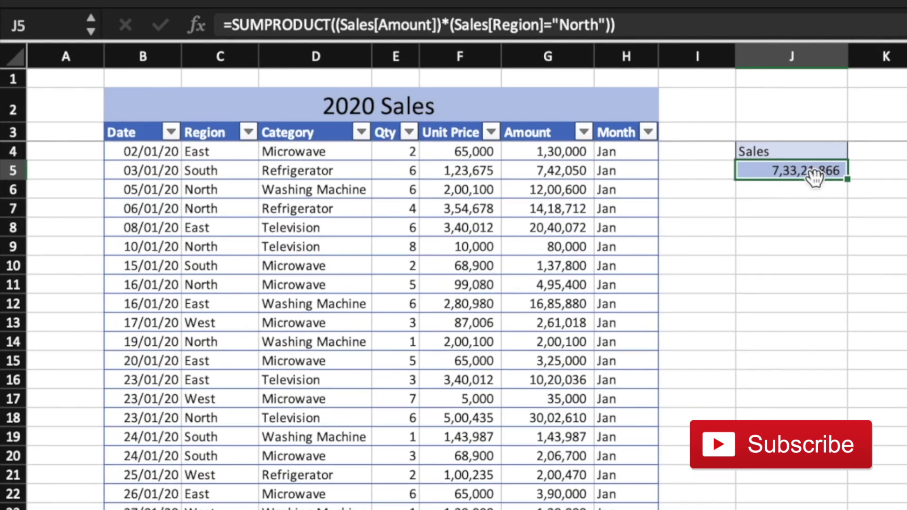
pyautogui.click(598, 26)
pyautogui.press('BackSpace')
pyautogui.press('BackSpace')
pyautogui.press('BackSpace')
pyautogui.press('BackSpace')
pyautogui.press('BackSpace')
pyautogui.write('East')
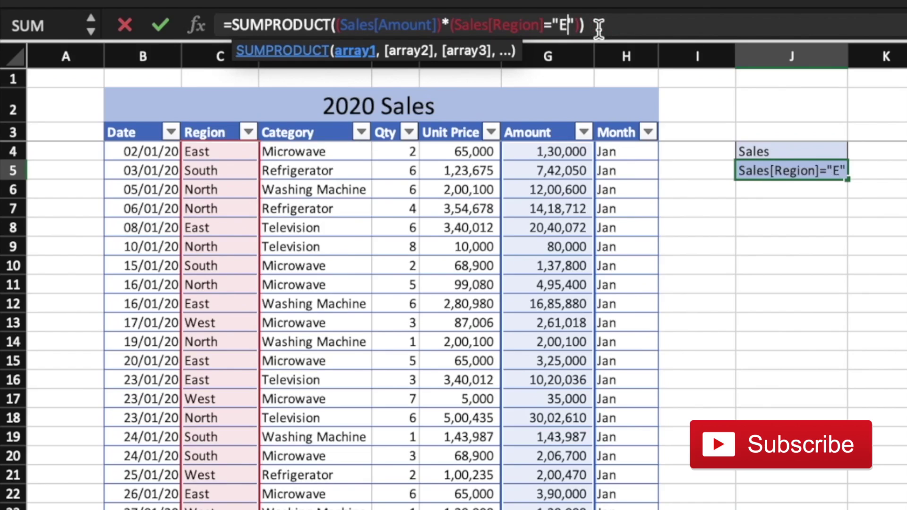
pyautogui.press('Return')
pyautogui.press('Up')
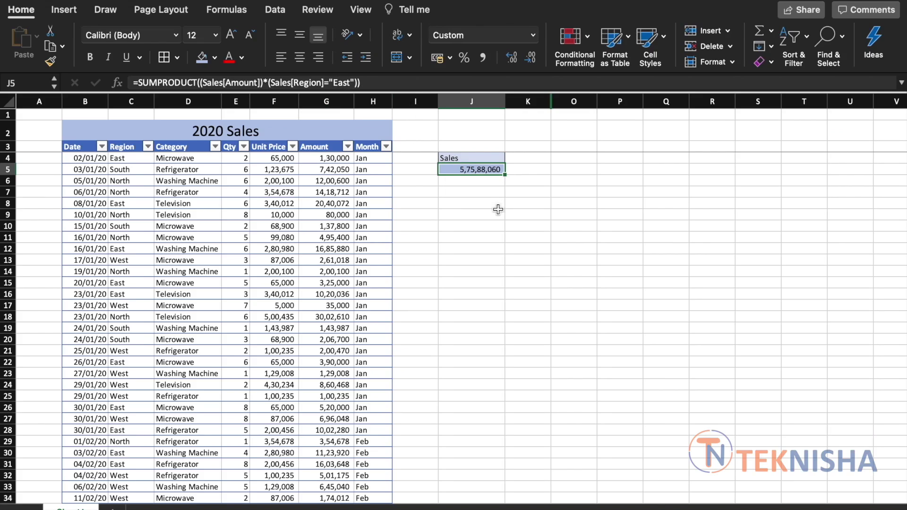
# Unhide the hidden columns L to N between columns K and O
pyautogui.moveTo(536, 99); pyautogui.dragTo(576, 102)
pyautogui.rightClick(575, 100)
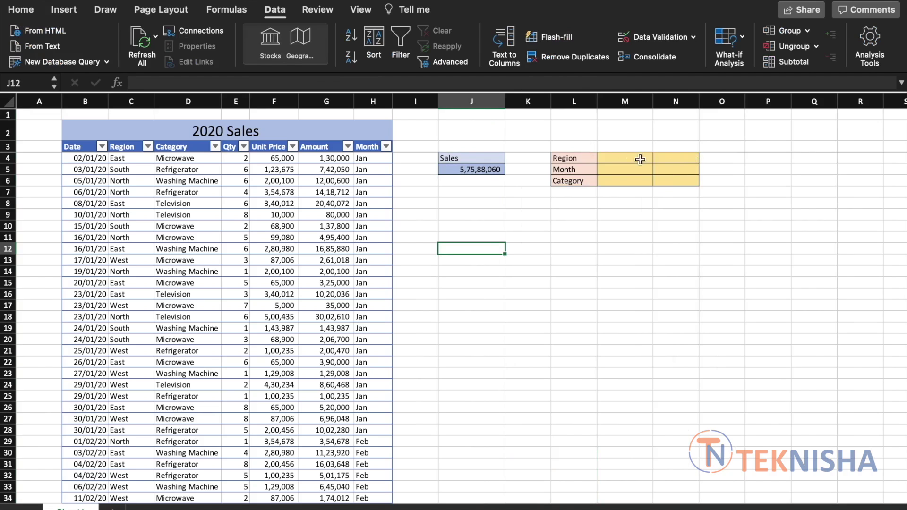
# Examine the selection lists in the yellow cells beside Region, Month and Category without choosing any value
pyautogui.moveTo(628, 158); pyautogui.dragTo(678, 159)
pyautogui.click(658, 160)
pyautogui.click(658, 161)
pyautogui.moveTo(619, 173); pyautogui.dragTo(666, 172)
pyautogui.click(658, 170)
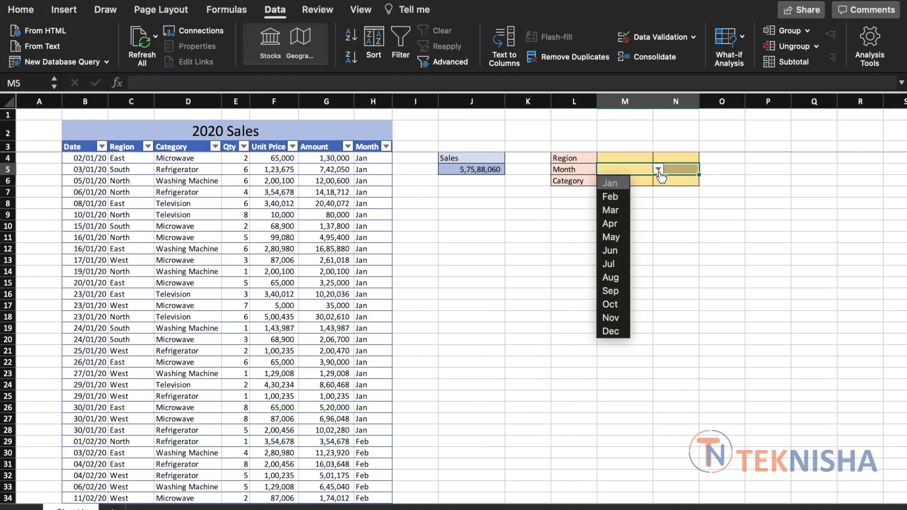
pyautogui.click(639, 182)
pyautogui.click(638, 183)
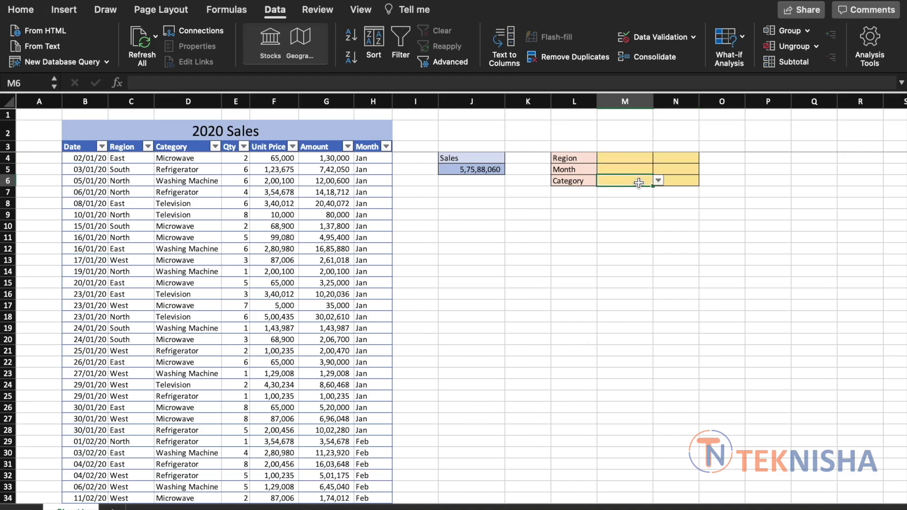
pyautogui.click(658, 181)
pyautogui.click(659, 181)
# Replace the fixed "East" criterion in the J5 SUMPRODUCT formula with a reference to cell M4
pyautogui.click(473, 171)
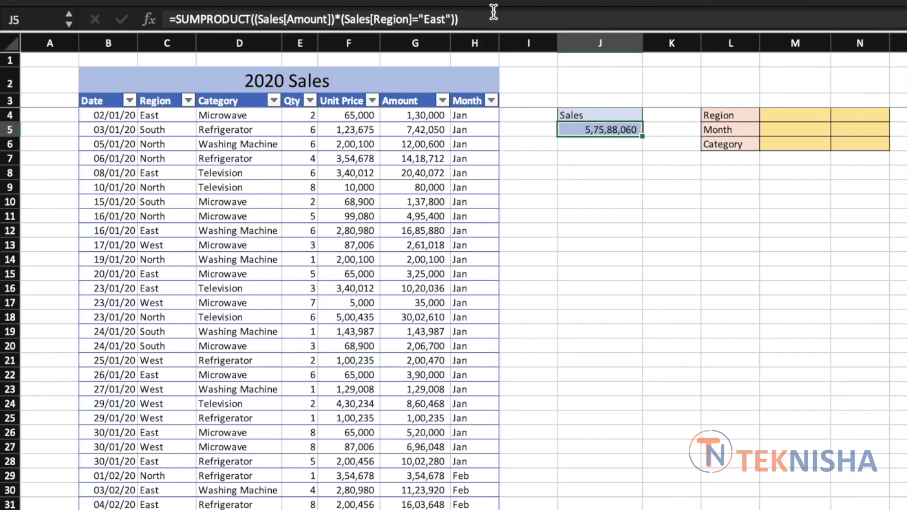
pyautogui.click(451, 19)
pyautogui.press('BackSpace')
pyautogui.press('BackSpace')
pyautogui.press('BackSpace')
pyautogui.press('BackSpace')
pyautogui.press('BackSpace')
pyautogui.press('BackSpace')
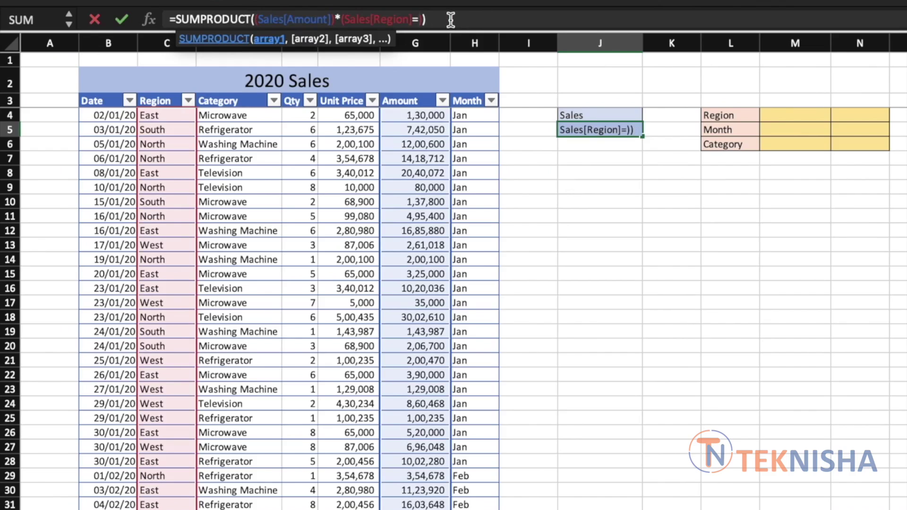
pyautogui.write('M4')
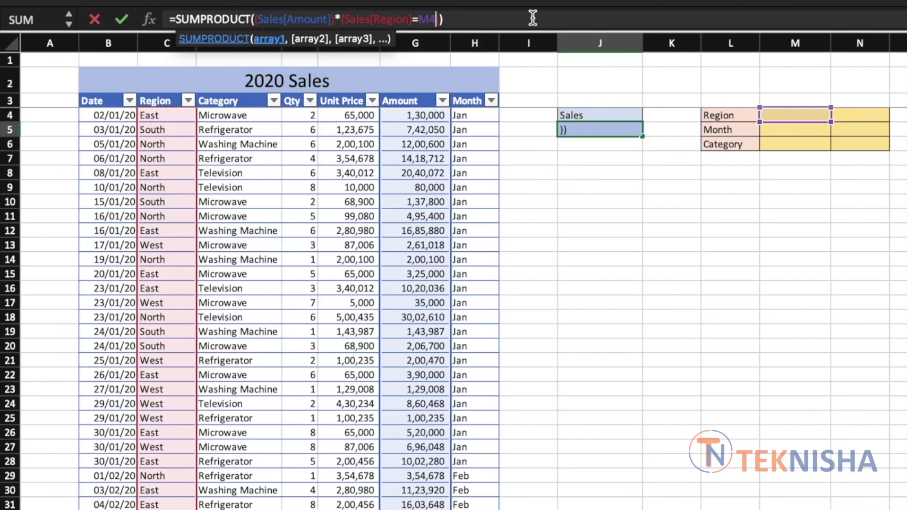
pyautogui.press('Return')
# Choose North as the region in M4 to test the J5 formula
pyautogui.click(781, 115)
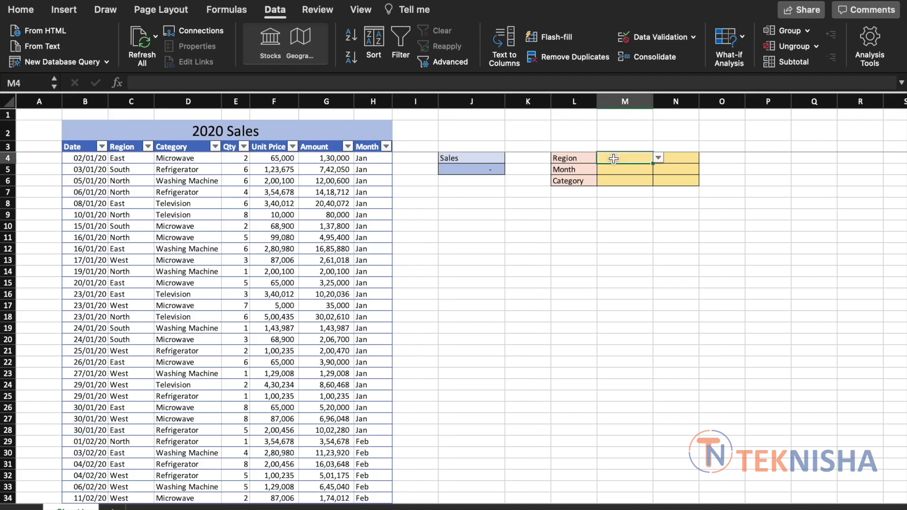
pyautogui.click(462, 169)
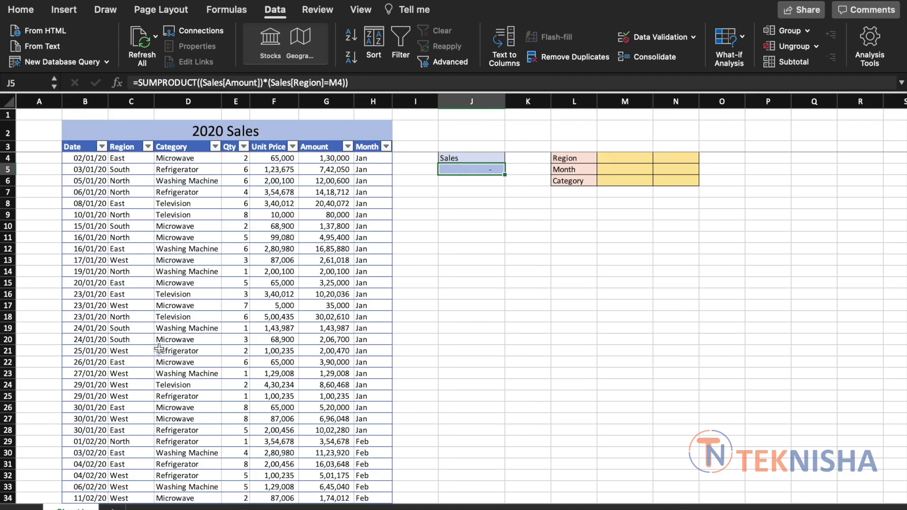
pyautogui.click(623, 156)
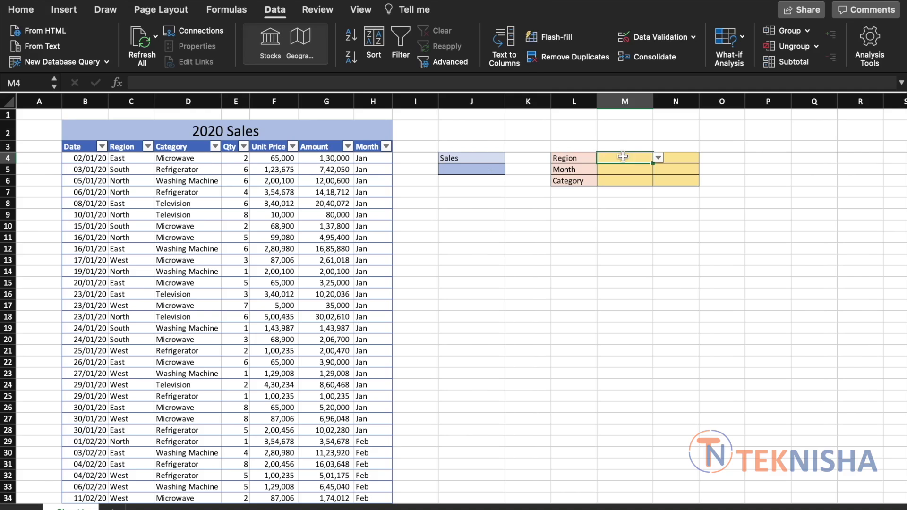
pyautogui.click(658, 158)
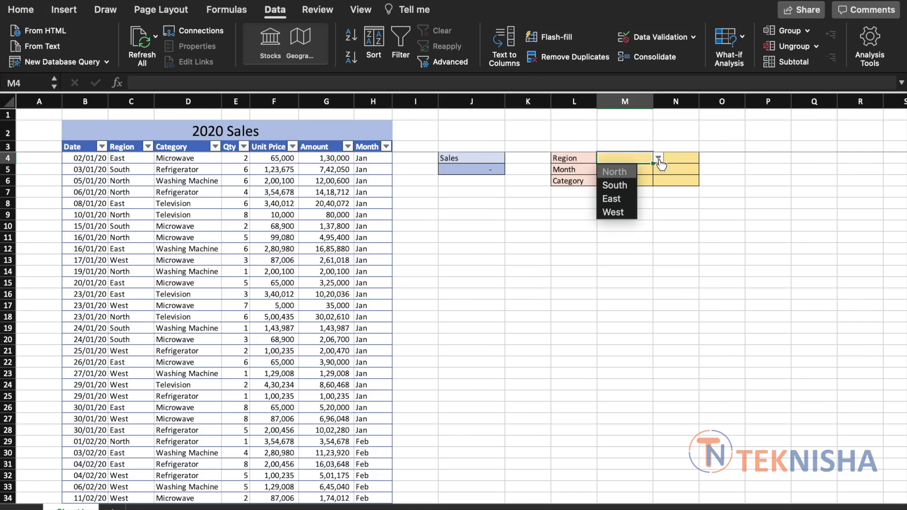
pyautogui.click(628, 171)
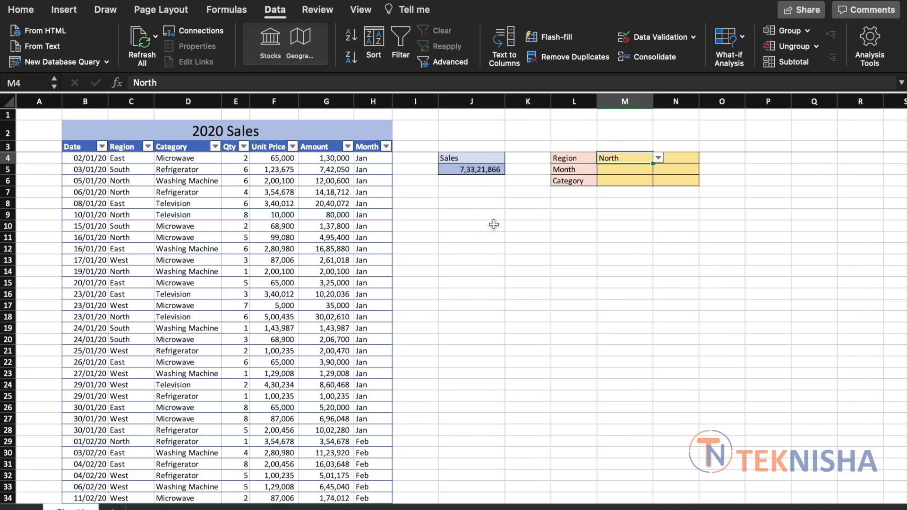
# Set the two Region cells to West in M4 and North in N4
pyautogui.click(658, 158)
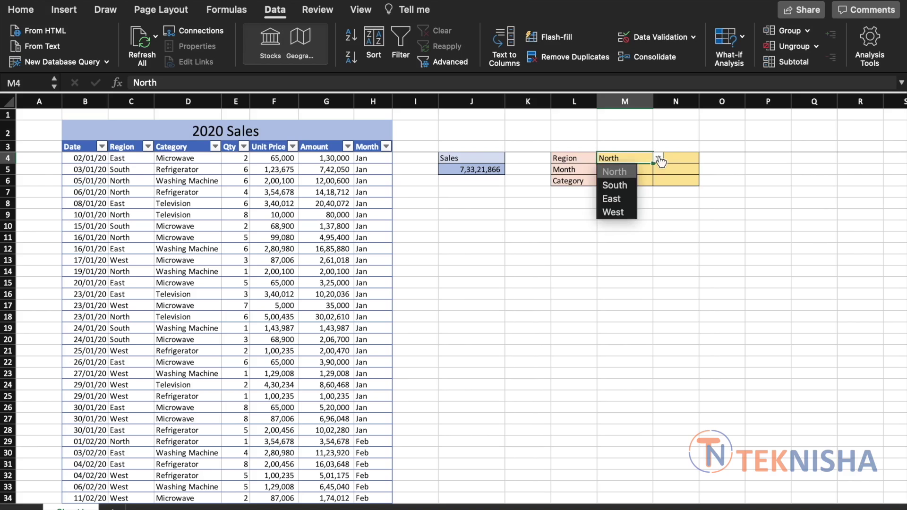
pyautogui.click(608, 213)
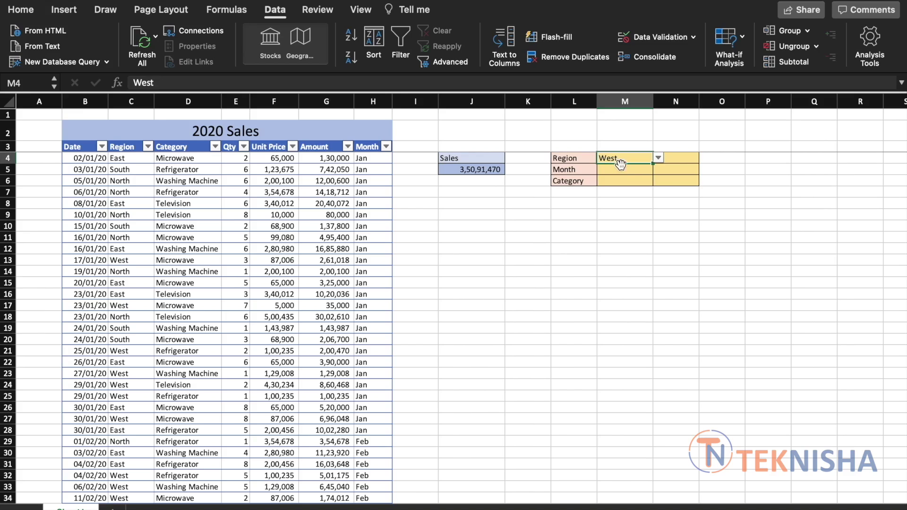
pyautogui.click(680, 160)
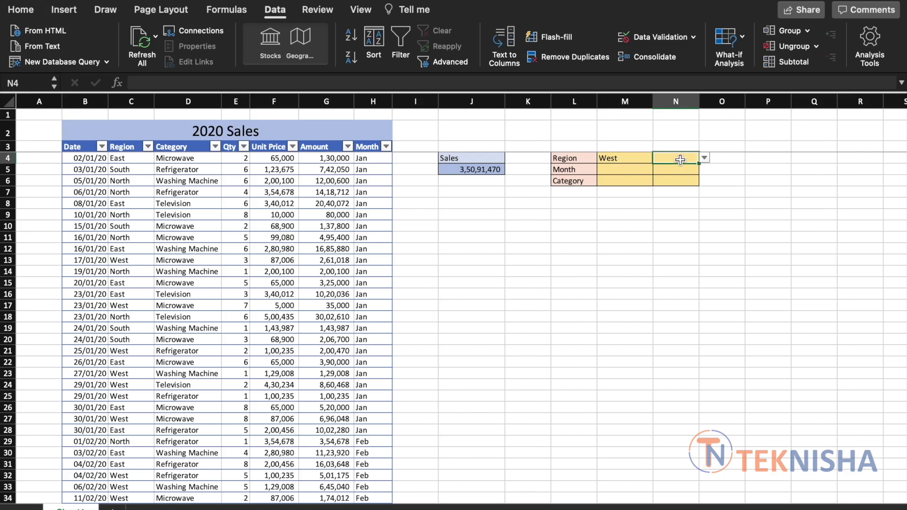
pyautogui.click(704, 157)
pyautogui.click(673, 176)
# Enclose the (Sales[Region]=M4) condition in the J5 formula in an additional pair of parentheses
pyautogui.click(477, 170)
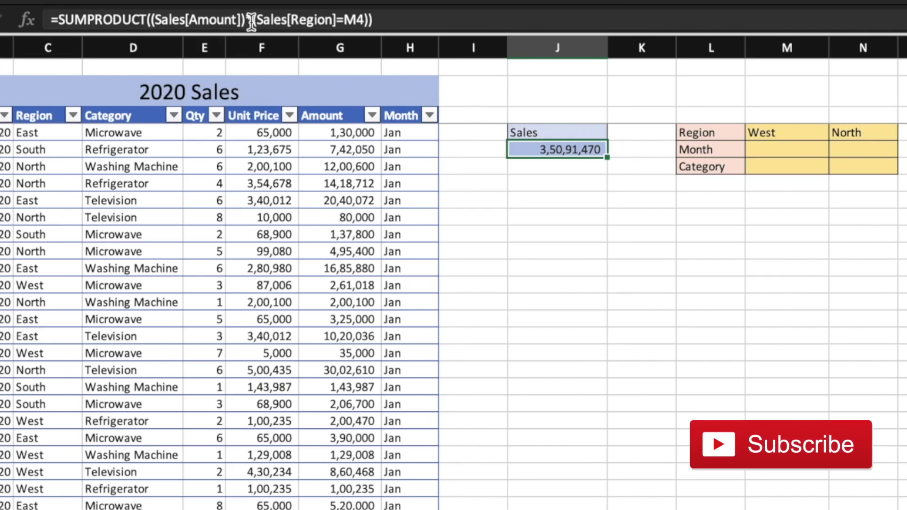
pyautogui.click(252, 20)
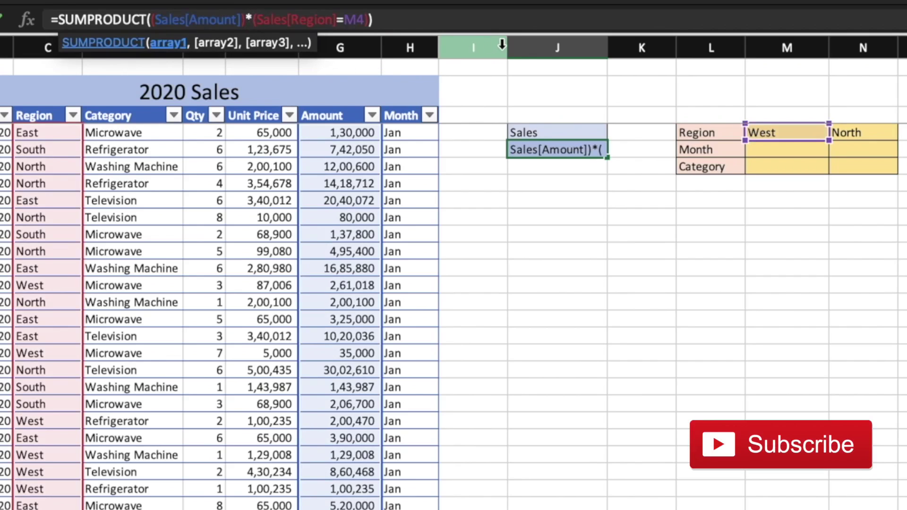
pyautogui.write('(')
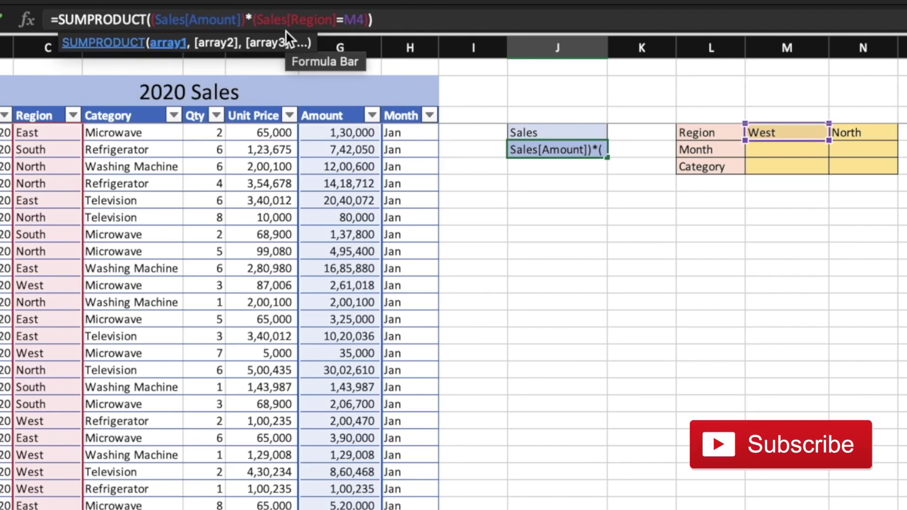
pyautogui.write('(')
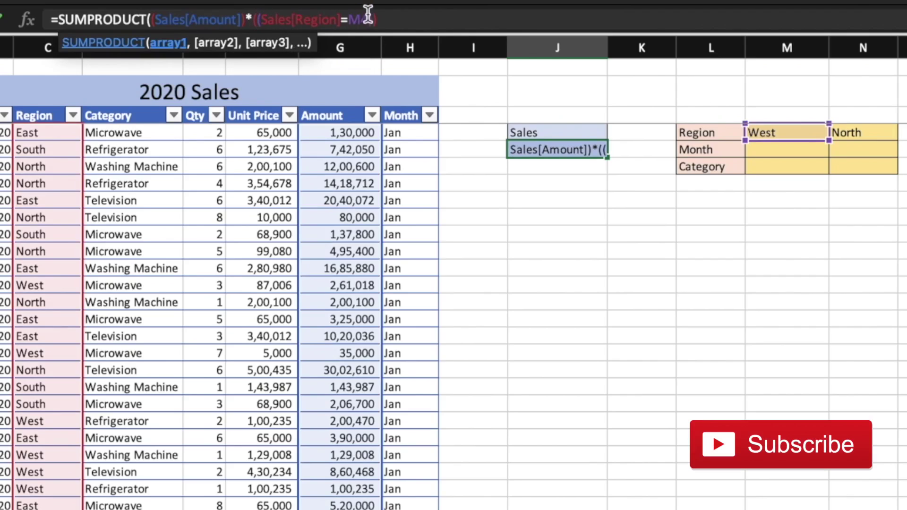
pyautogui.click(398, 20)
pyautogui.write(')')
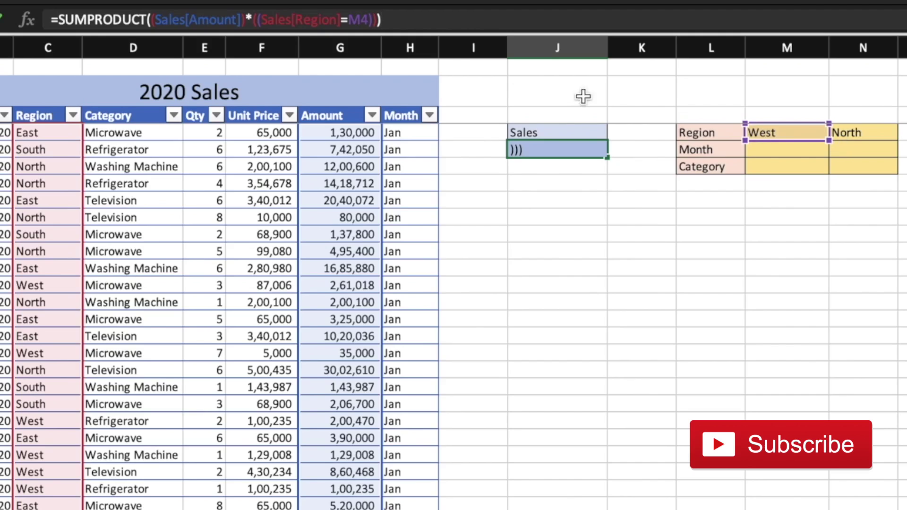
# Within the extra parentheses of the J5 formula, add a second Sales[Region] comparison joined to the first with +
pyautogui.click(374, 20)
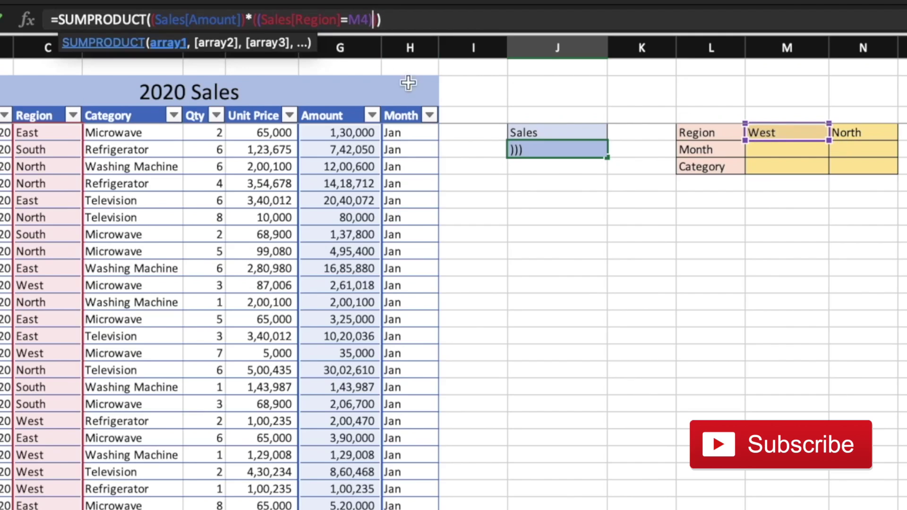
pyautogui.write('+')
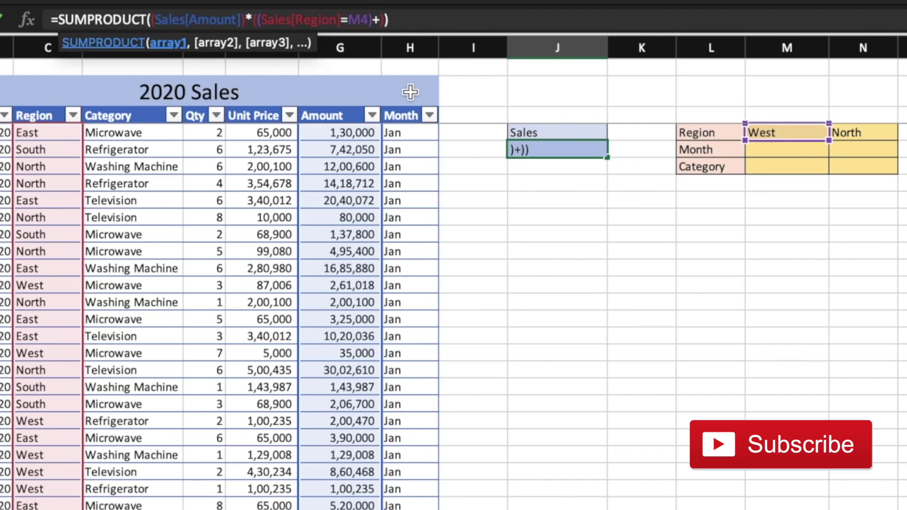
pyautogui.write('(')
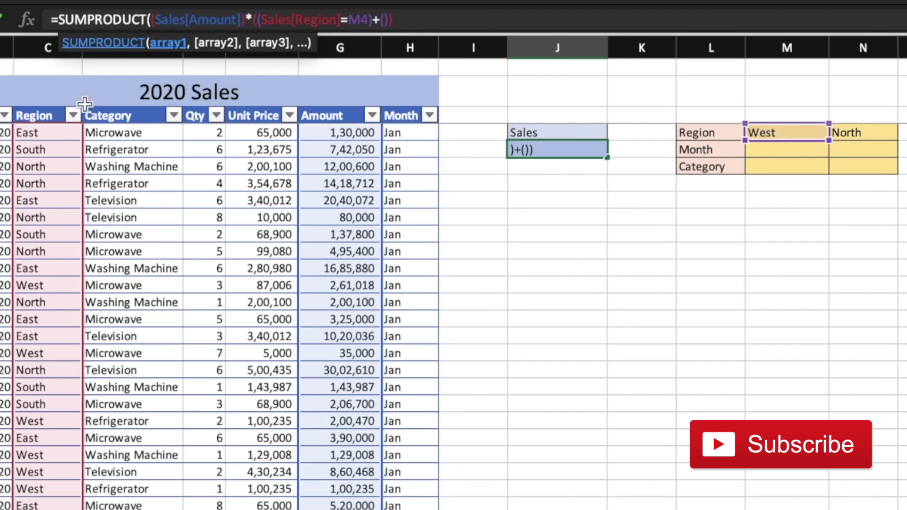
pyautogui.click(38, 133)
pyautogui.moveTo(37, 133); pyautogui.dragTo(38, 204)
pyautogui.hotkey('ctrl', 'shift', 'Down')
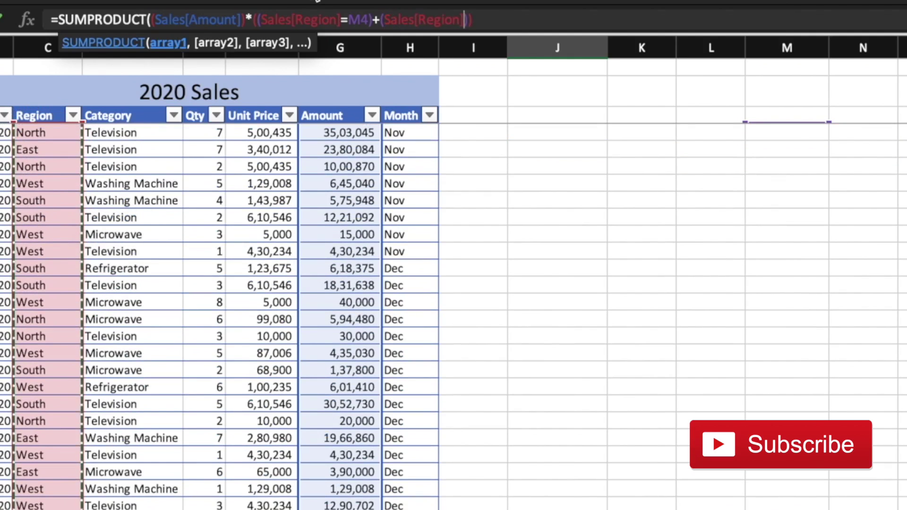
pyautogui.write('=')
pyautogui.scroll(20, 844, 251)
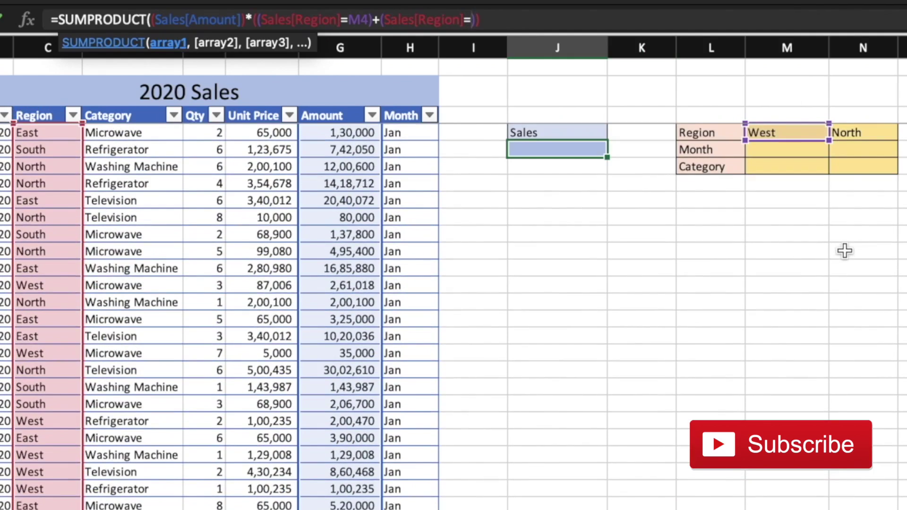
# Compare the second region condition with N4 and enter J5 as =SUMPRODUCT((Sales[Amount])*((Sales[Region]=M4)+(Sales[Region]=N4)))
pyautogui.click(873, 133)
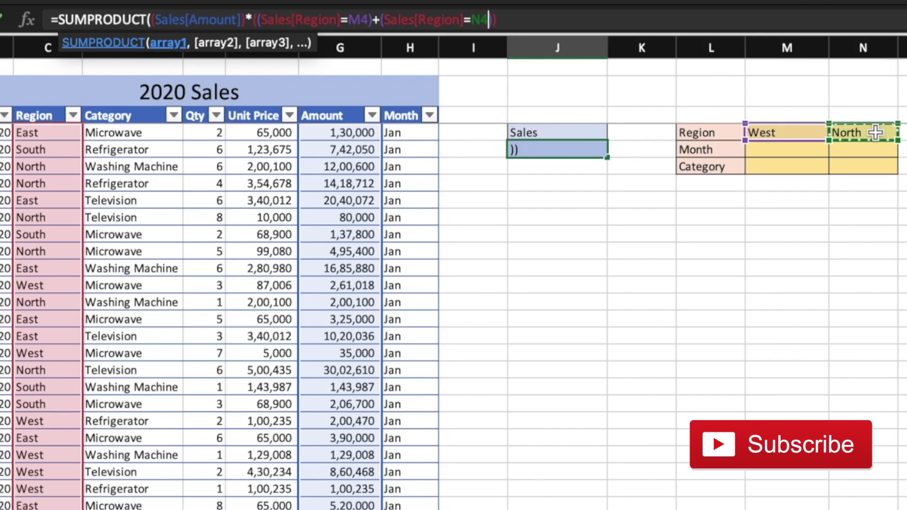
pyautogui.write(')')
pyautogui.click(376, 19)
pyautogui.write('+')
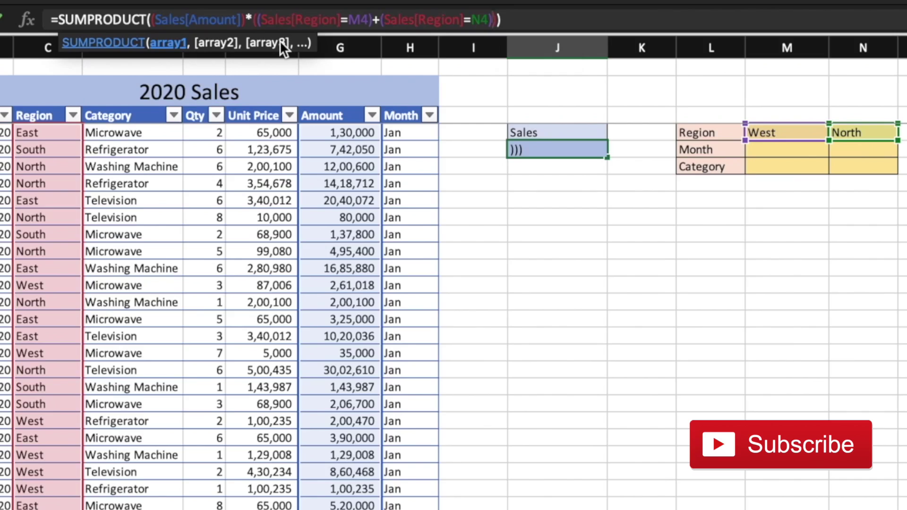
pyautogui.click(535, 19)
pyautogui.write(')')
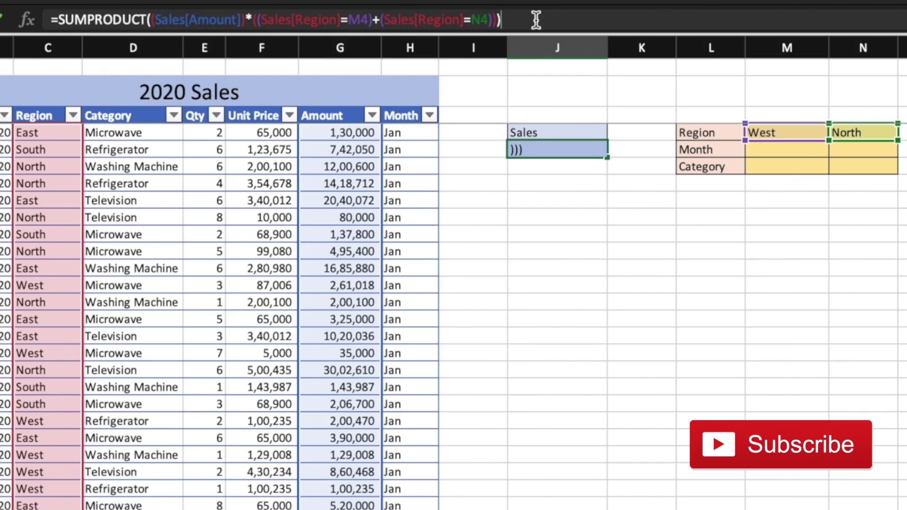
pyautogui.press('Return')
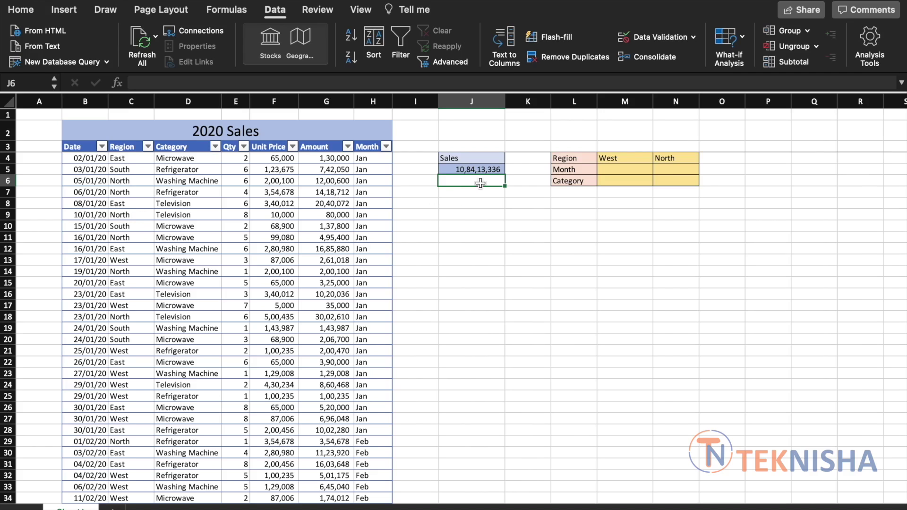
# Clear the second region selection in N4
pyautogui.click(680, 159)
pyautogui.click(462, 216)
pyautogui.click(665, 159)
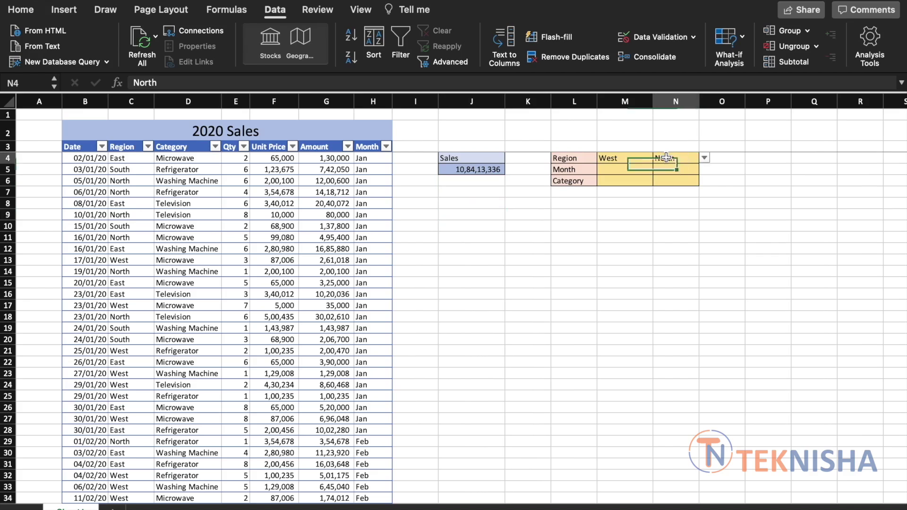
pyautogui.press('Delete')
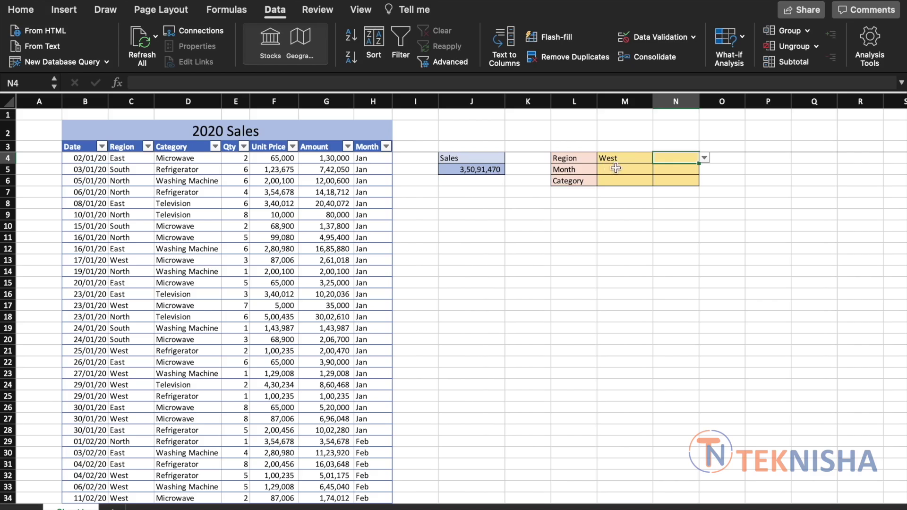
# Multiply the J5 formula by a nested month condition, adding *((Sales[Month]=M5) after the region conditions
pyautogui.click(468, 169)
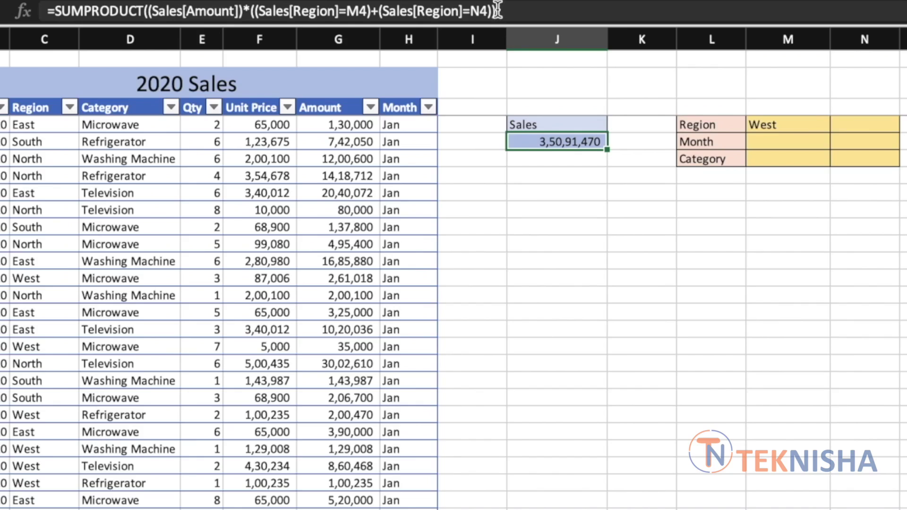
pyautogui.click(433, 82)
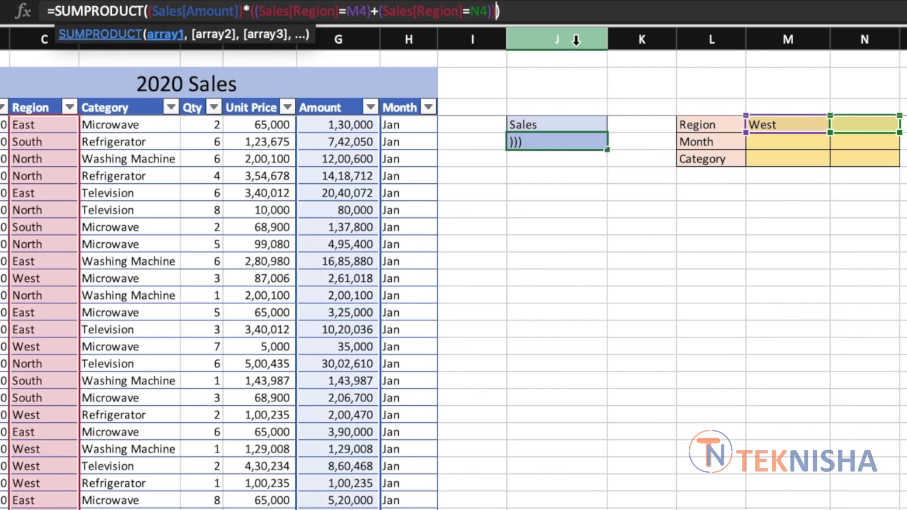
pyautogui.write('*()')
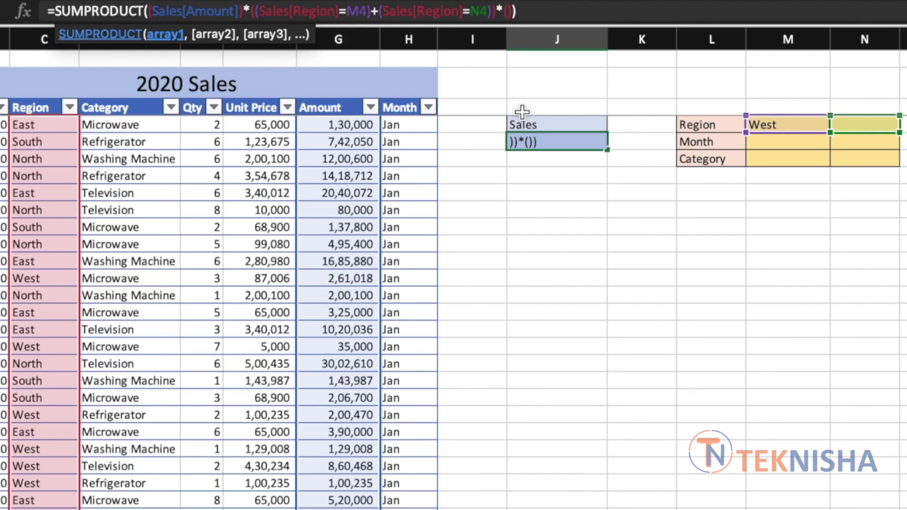
pyautogui.write('(')
pyautogui.moveTo(407, 127); pyautogui.dragTo(398, 206)
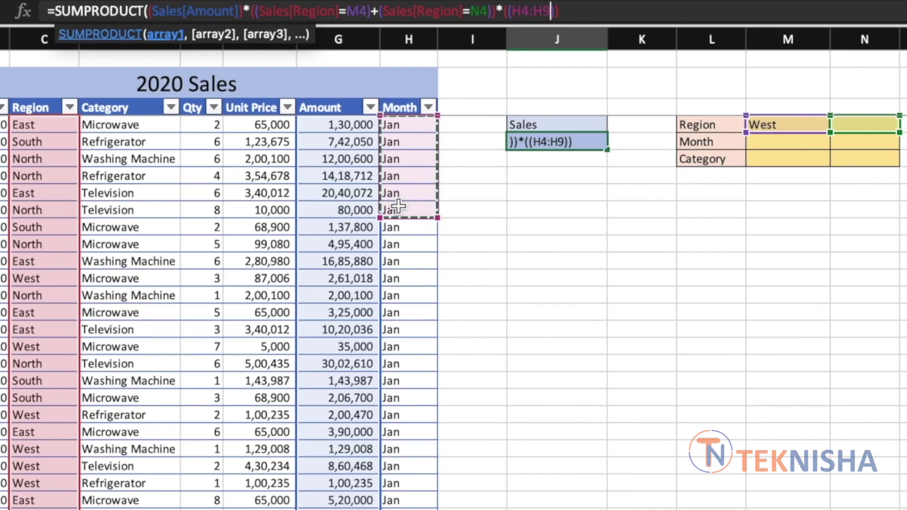
pyautogui.hotkey('ctrl', 'shift', 'Down')
pyautogui.scroll(20, 632, 243)
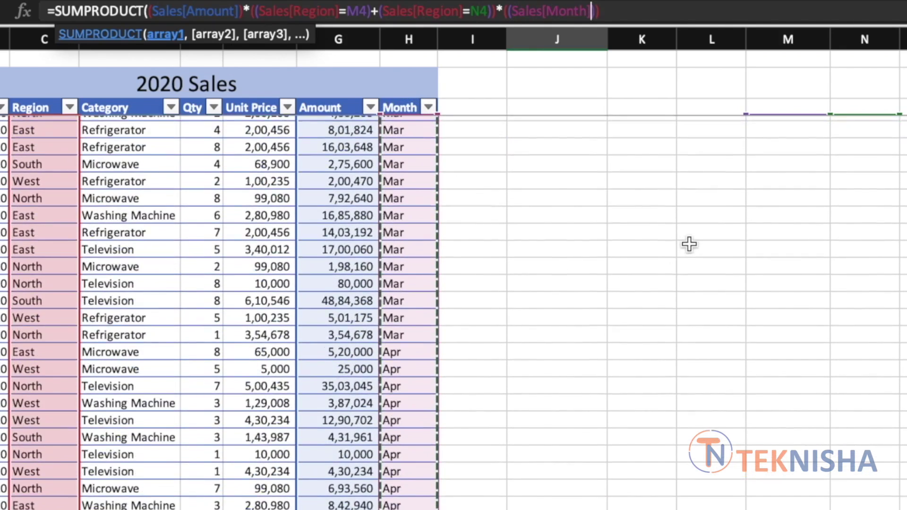
pyautogui.scroll(10, 688, 244)
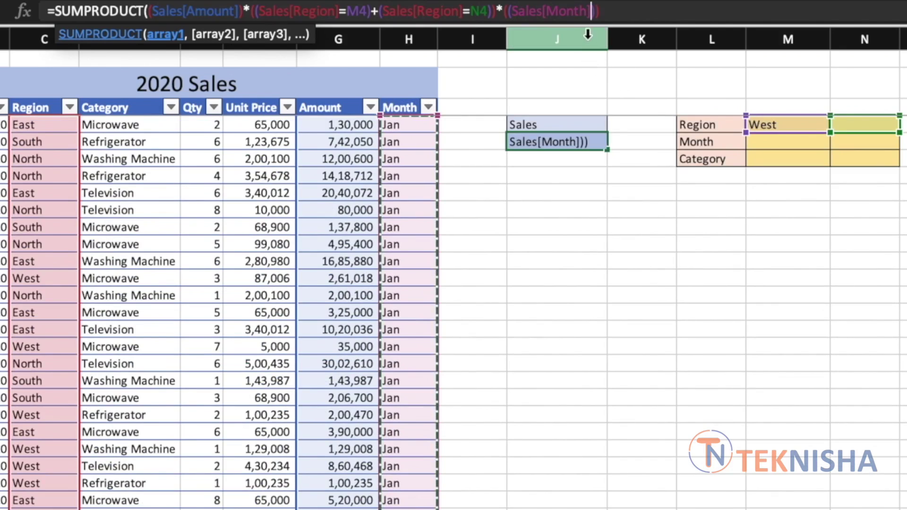
pyautogui.write('=')
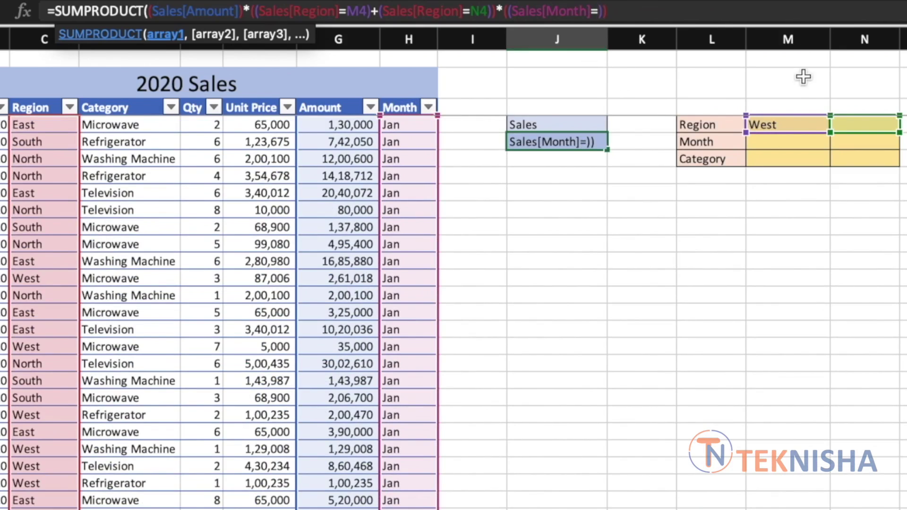
pyautogui.click(772, 140)
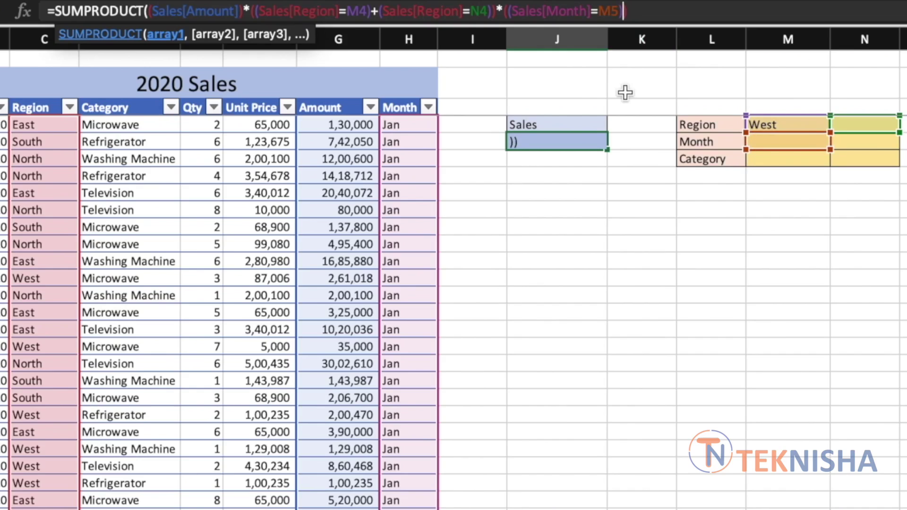
# Add a second Sales[Month] comparison to the J5 formula, joined to the first month condition with +
pyautogui.write('+')
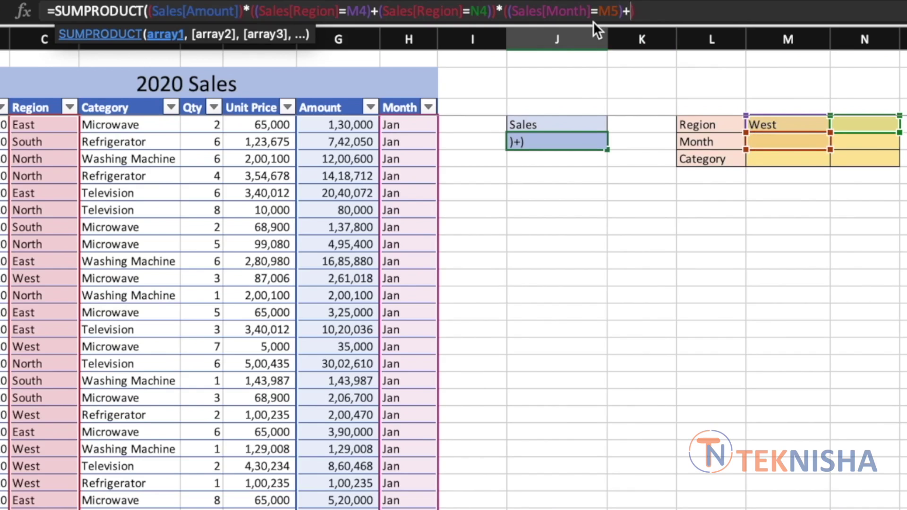
pyautogui.write('(')
pyautogui.moveTo(407, 127); pyautogui.dragTo(407, 183)
pyautogui.scroll(-10, 408, 183)
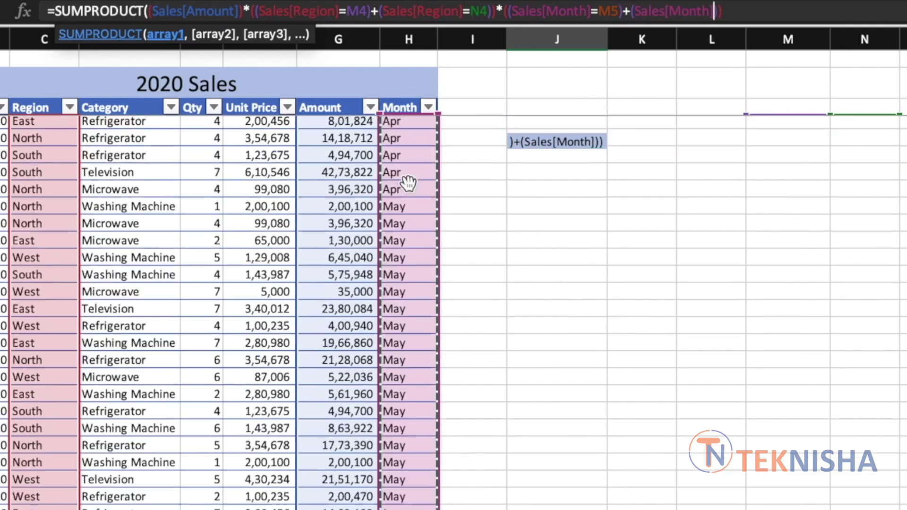
pyautogui.scroll(-15, 409, 184)
pyautogui.write('=')
pyautogui.scroll(20, 803, 261)
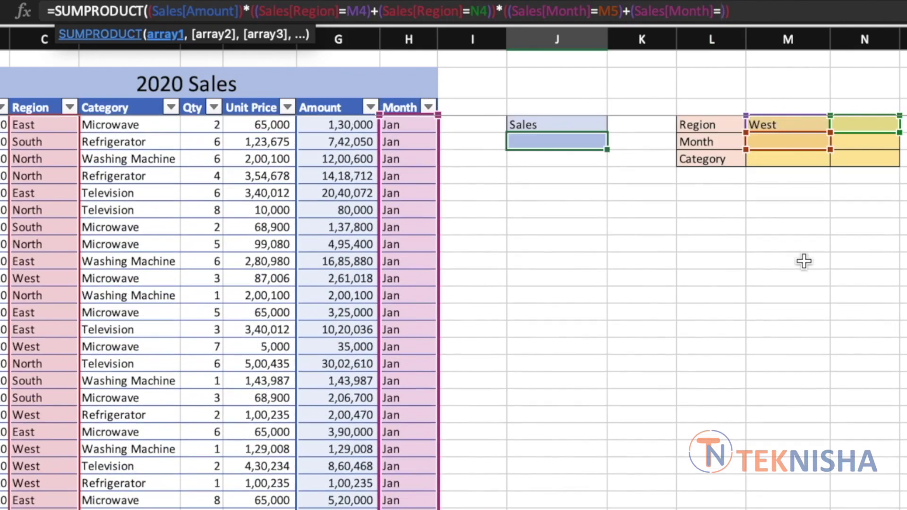
# Compare the second month condition with N5, close the parentheses and enter the J5 formula
pyautogui.click(861, 142)
pyautogui.write(')')
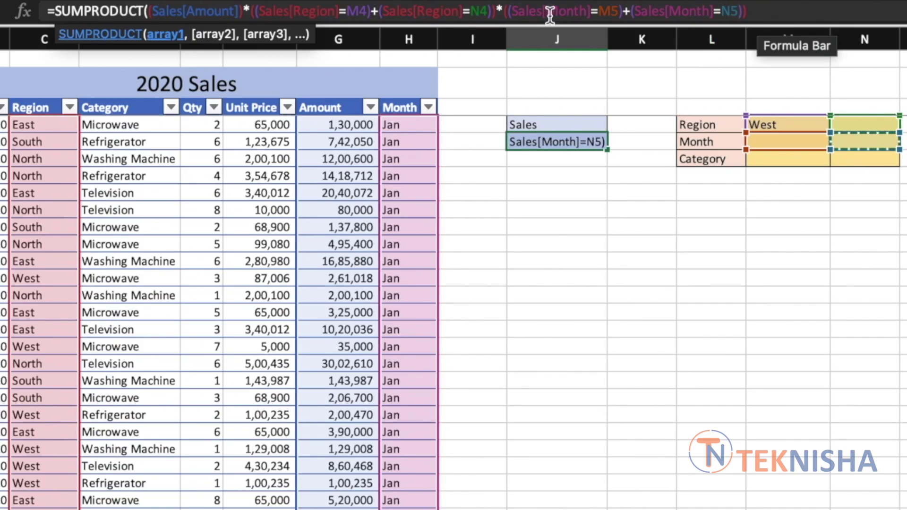
pyautogui.click(763, 12)
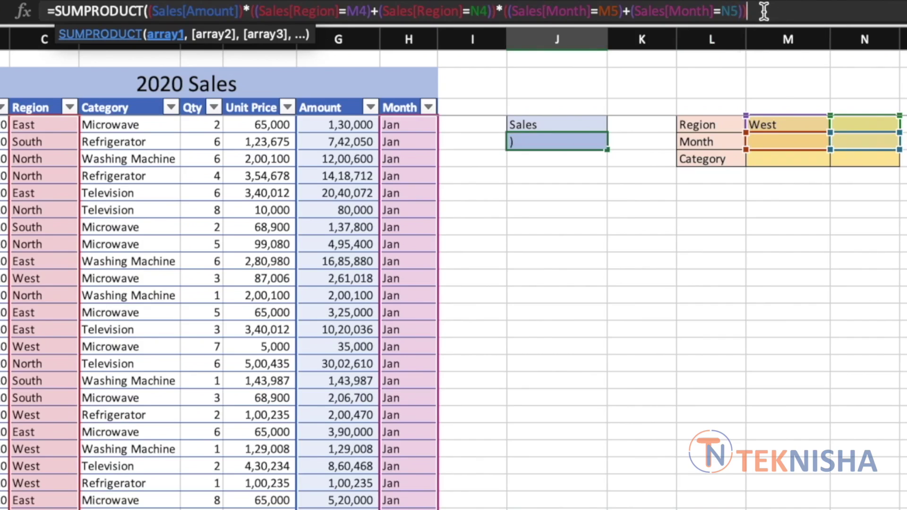
pyautogui.write(')')
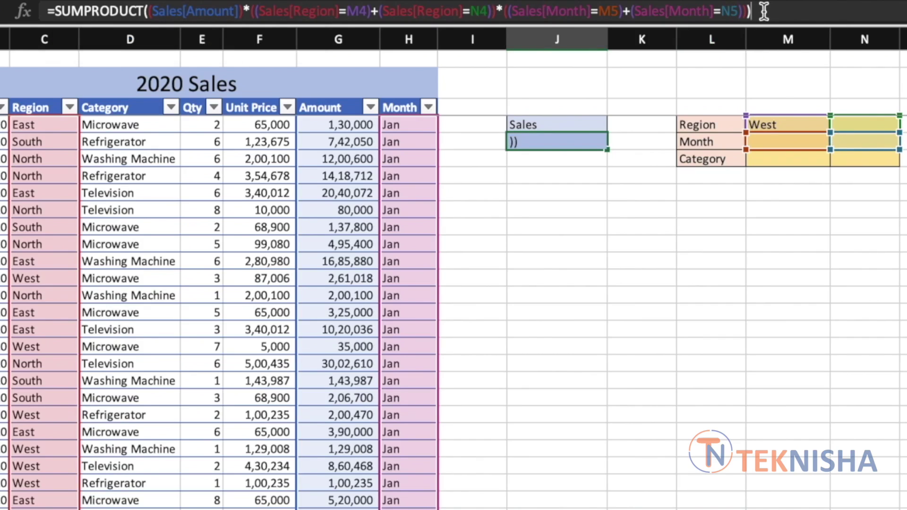
pyautogui.press('Return')
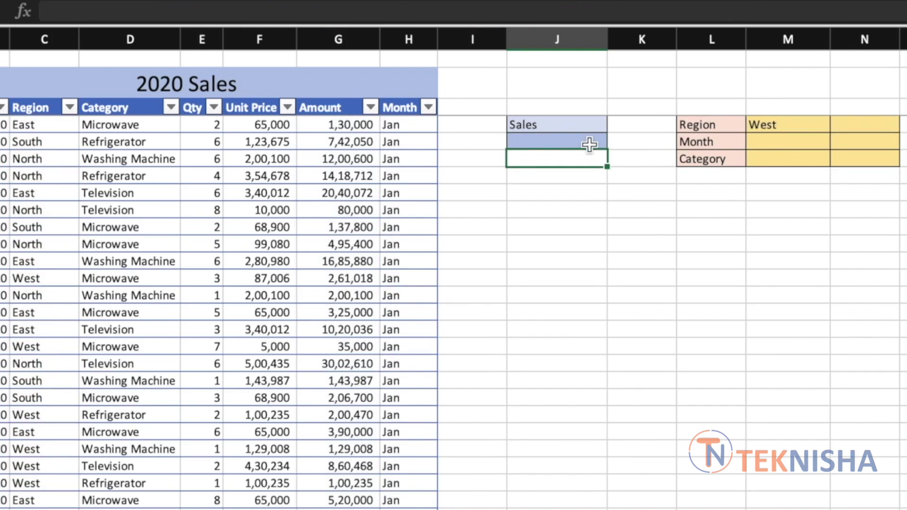
# Choose May as the first month selection in M5
pyautogui.click(790, 141)
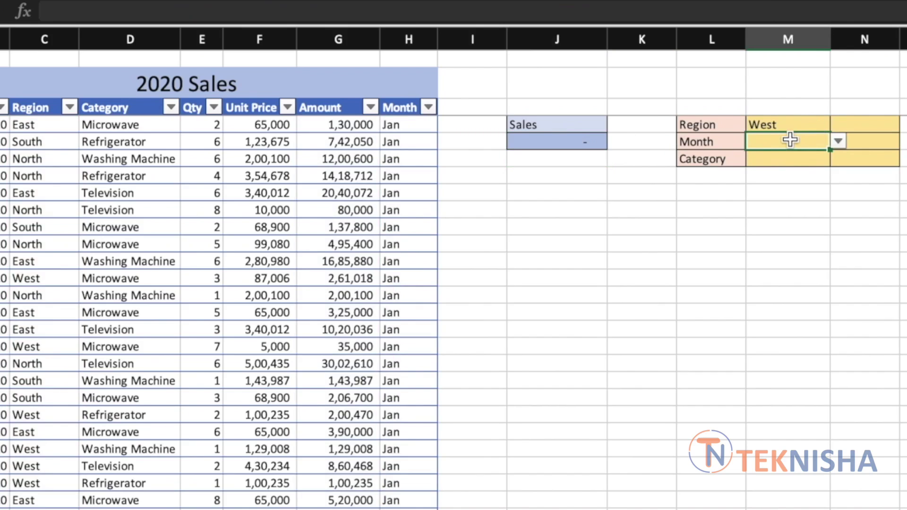
pyautogui.click(838, 141)
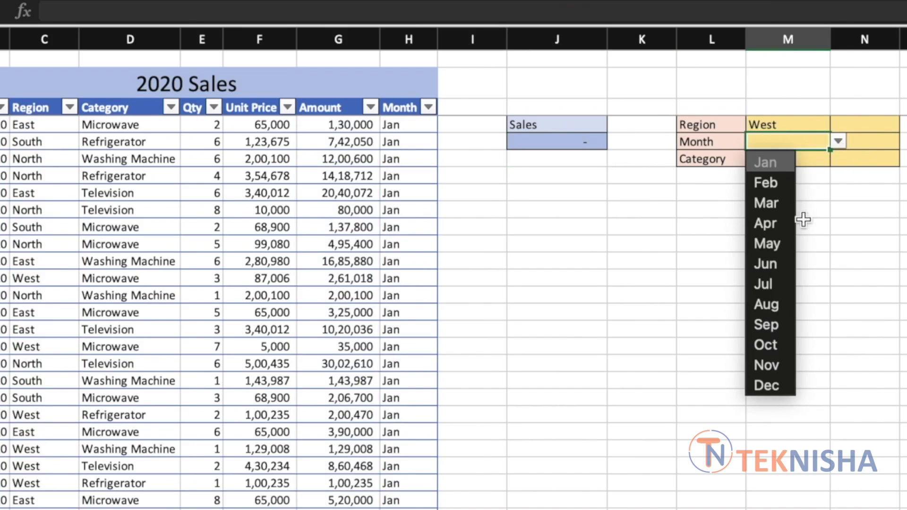
pyautogui.click(785, 244)
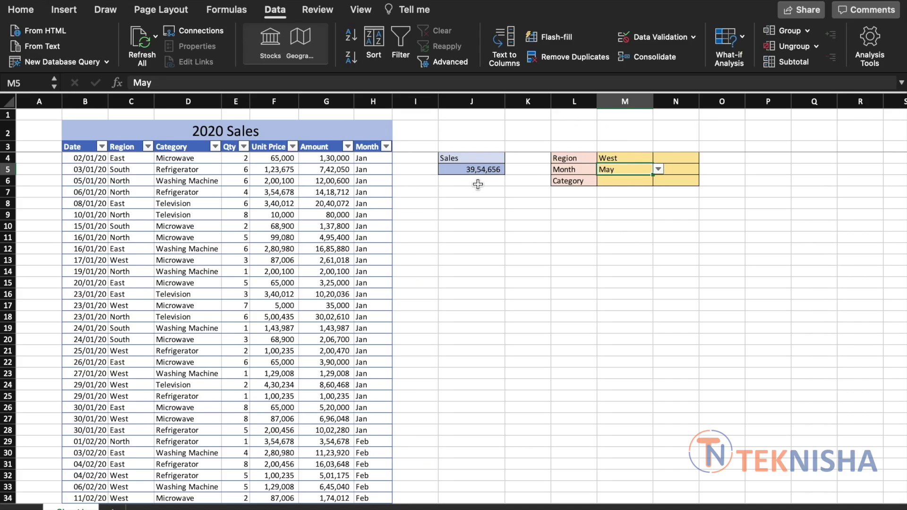
# Choose East as the second region in N4 and Jun as the second month in N5
pyautogui.click(677, 157)
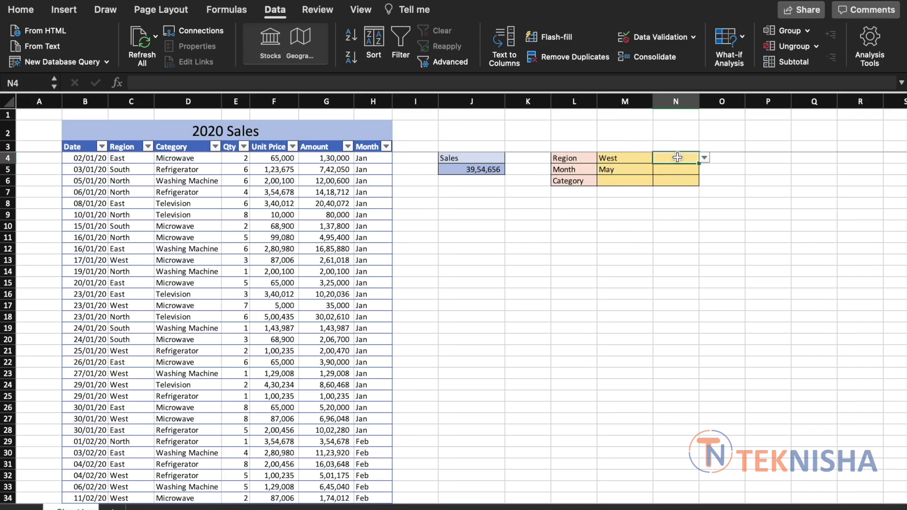
pyautogui.click(705, 159)
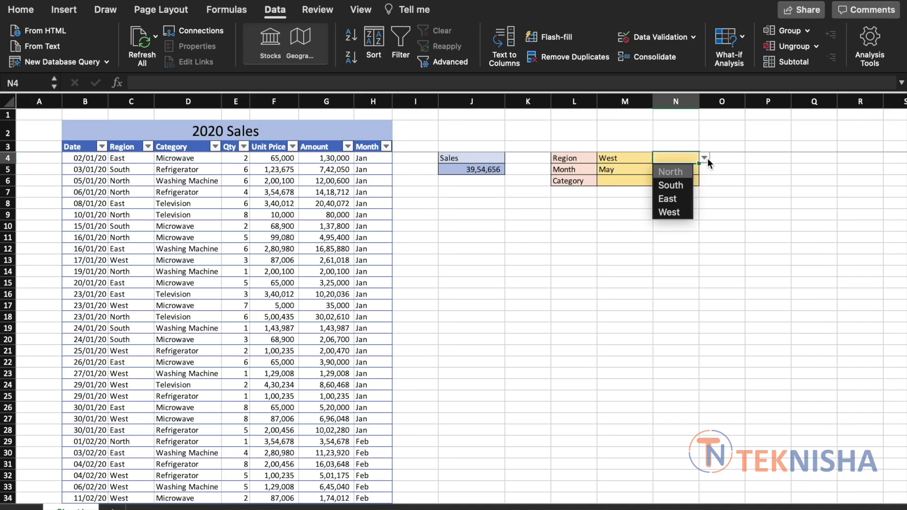
pyautogui.click(683, 199)
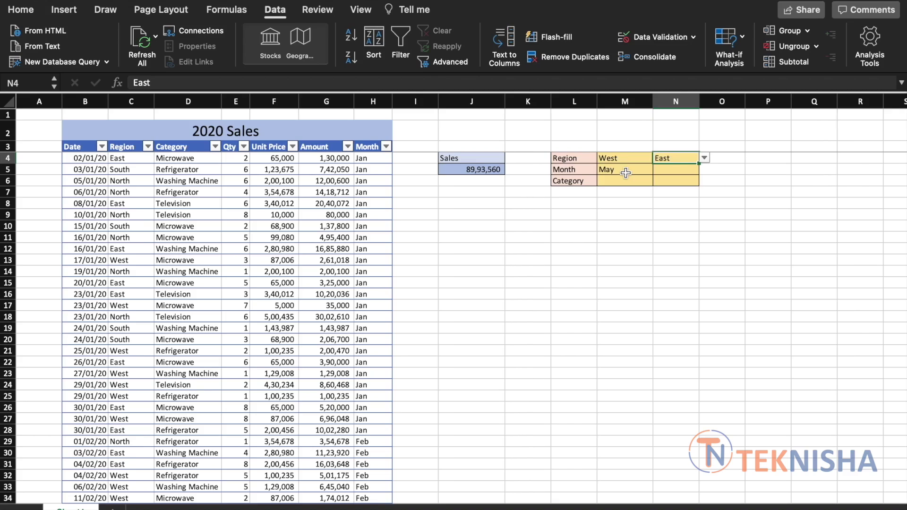
pyautogui.click(680, 173)
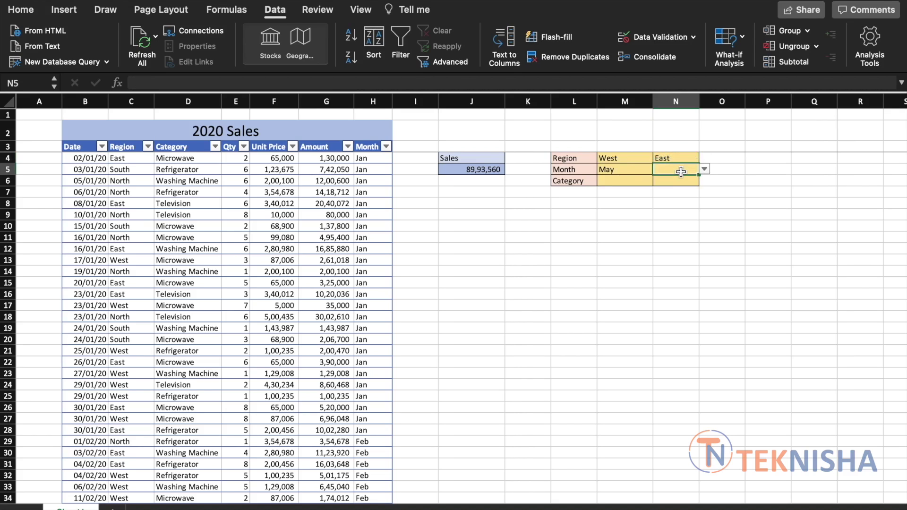
pyautogui.click(704, 169)
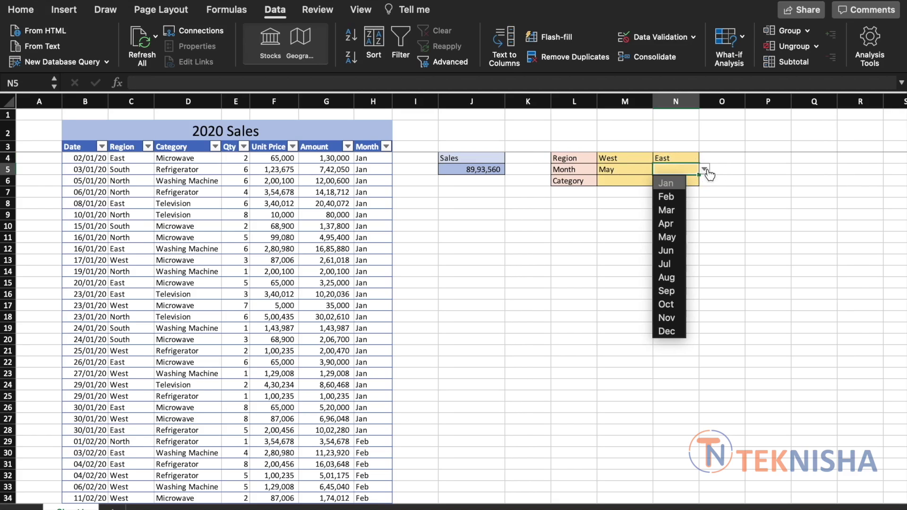
pyautogui.click(676, 257)
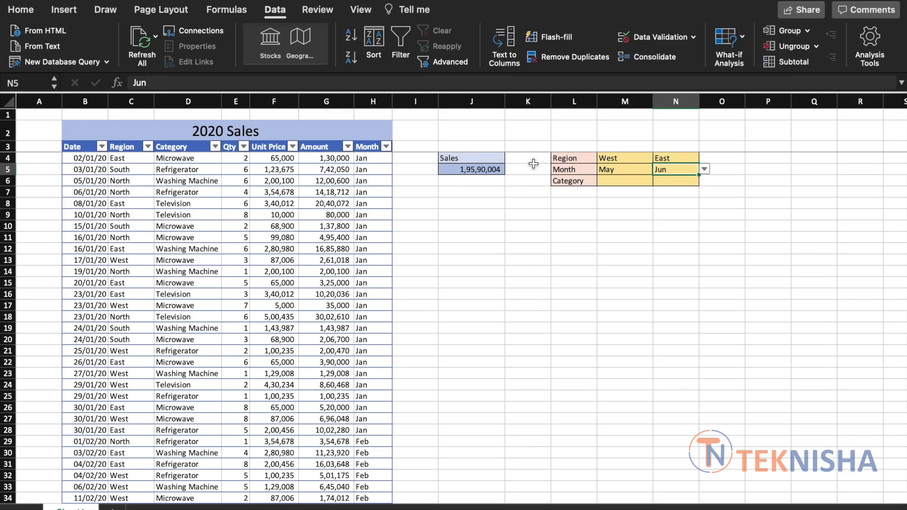
# Multiply the J5 formula by a nested category condition, adding *((Sales[Category]=M6) after the month conditions
pyautogui.click(476, 169)
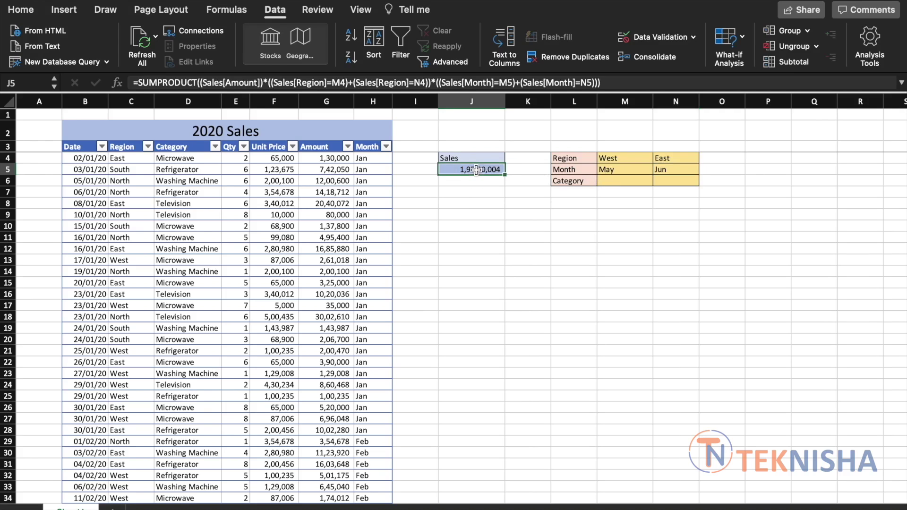
pyautogui.click(597, 83)
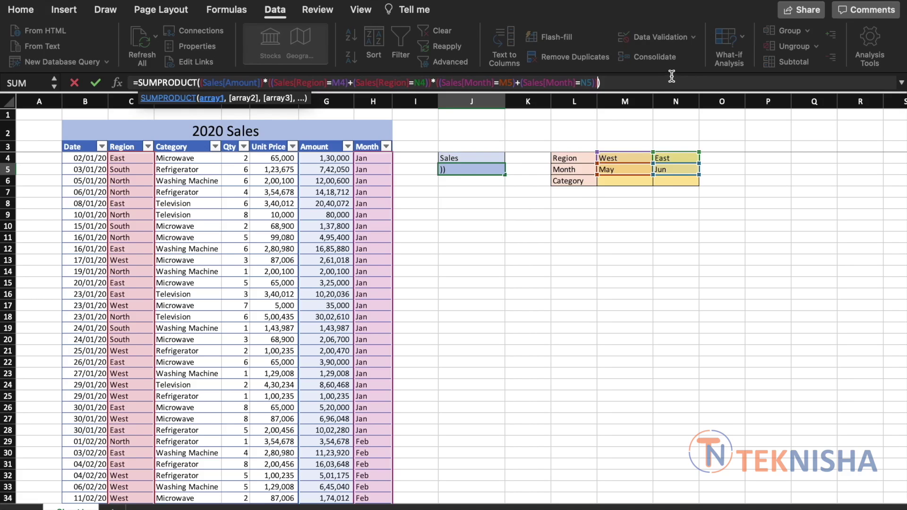
pyautogui.write('*')
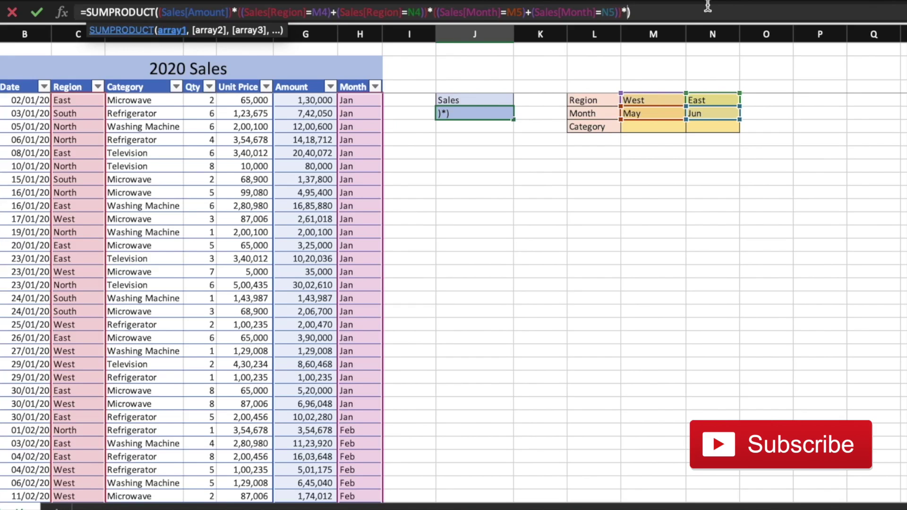
pyautogui.write('()')
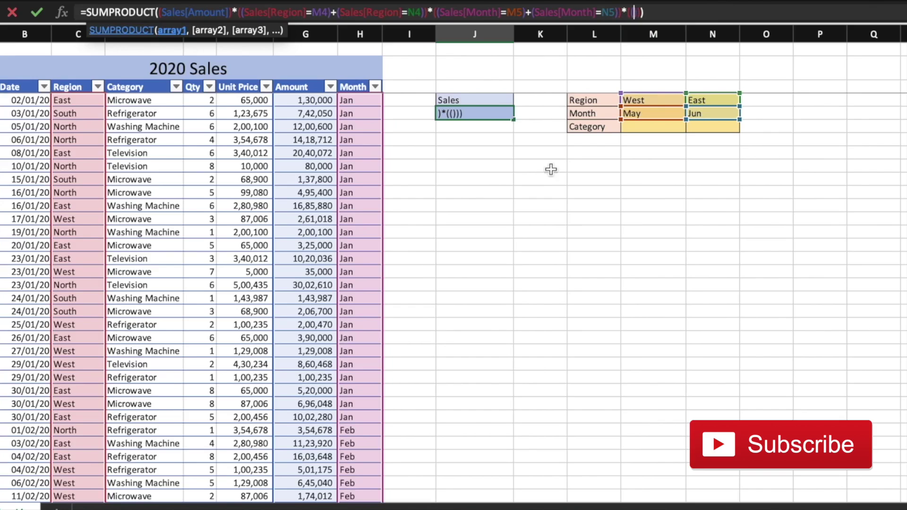
pyautogui.moveTo(147, 100); pyautogui.dragTo(149, 141)
pyautogui.hotkey('ctrl', 'shift', 'Down')
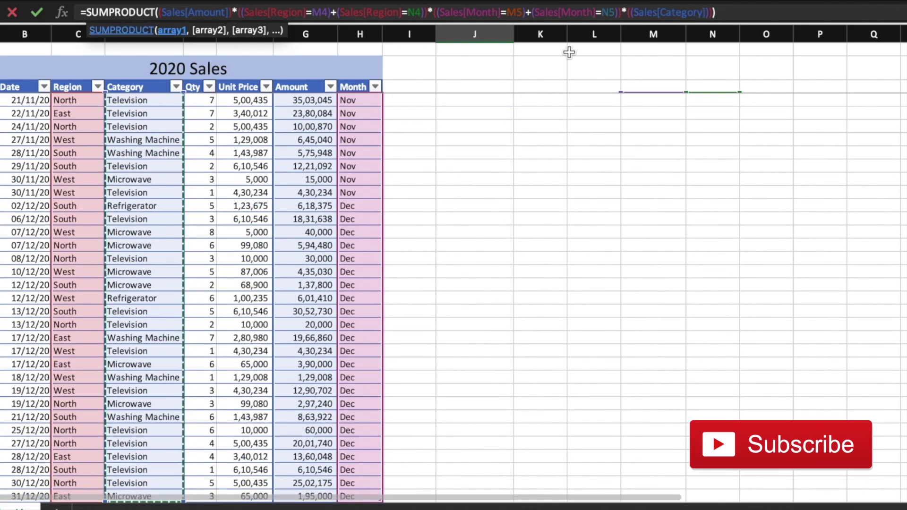
pyautogui.scroll(5, 696, 232)
pyautogui.scroll(20, 696, 233)
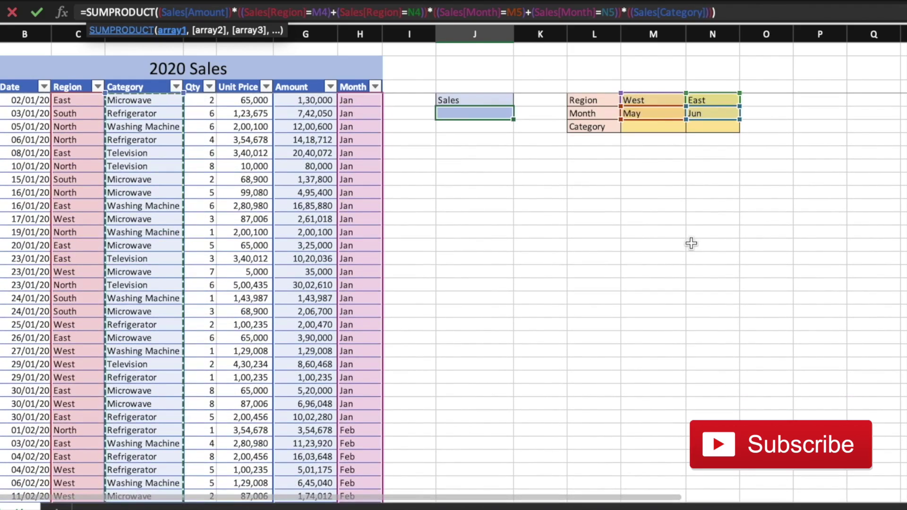
pyautogui.write('=')
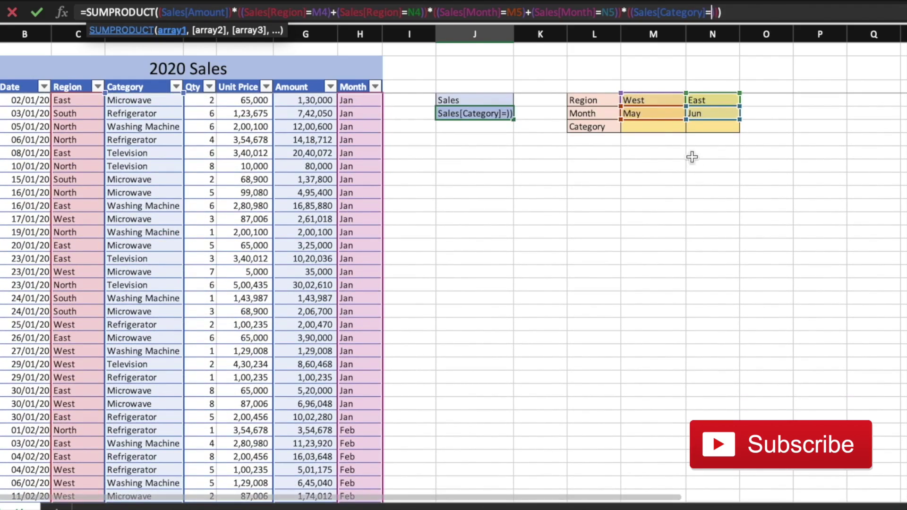
pyautogui.click(640, 127)
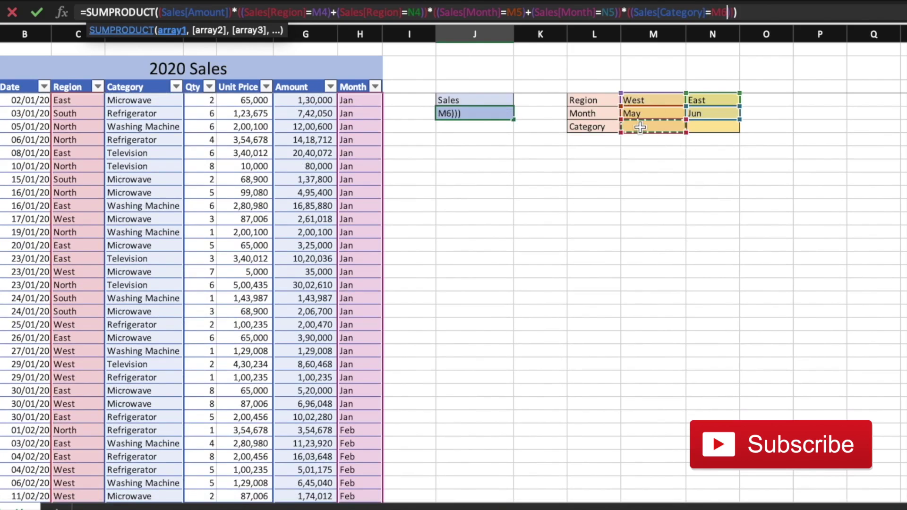
# Add +() after the category condition in the J5 formula and copy Sales[Category]=M6 into the new parentheses
pyautogui.write('+()')
pyautogui.moveTo(633, 15); pyautogui.dragTo(725, 20)
pyautogui.hotkey('ctrl', 'c')
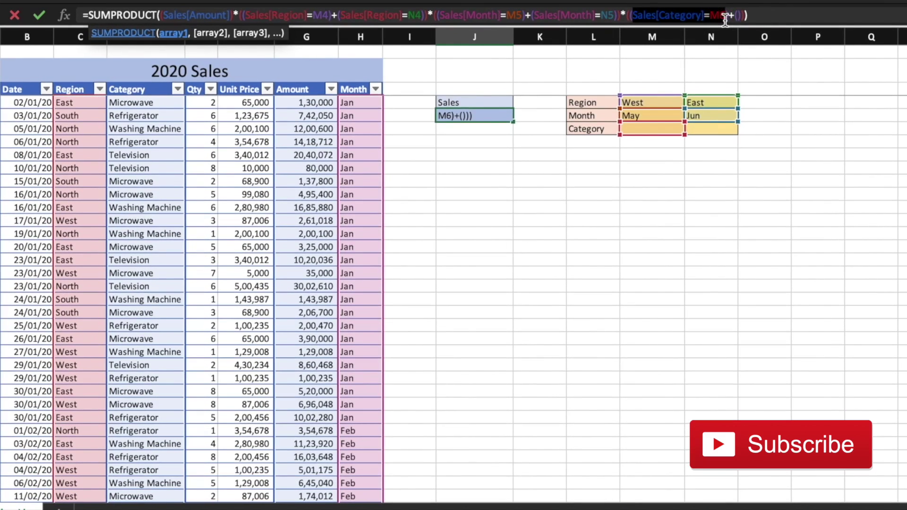
pyautogui.click(738, 15)
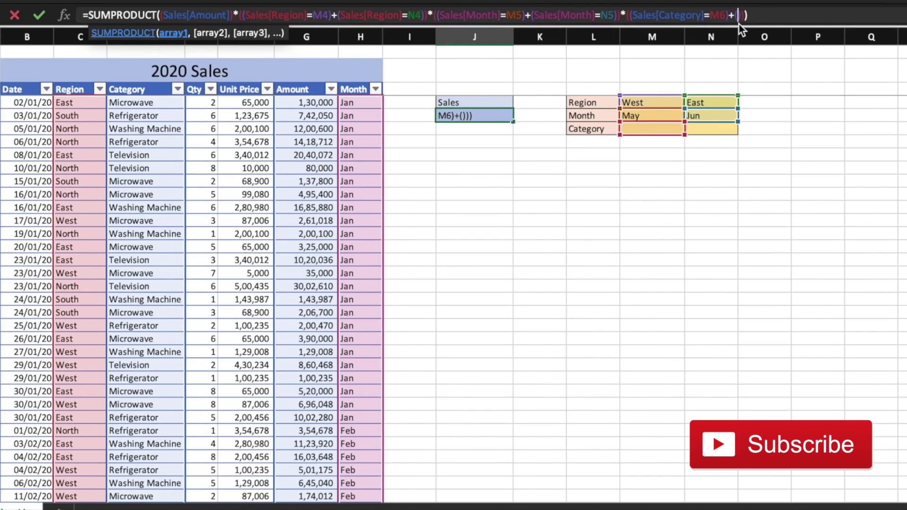
pyautogui.hotkey('ctrl', 'v')
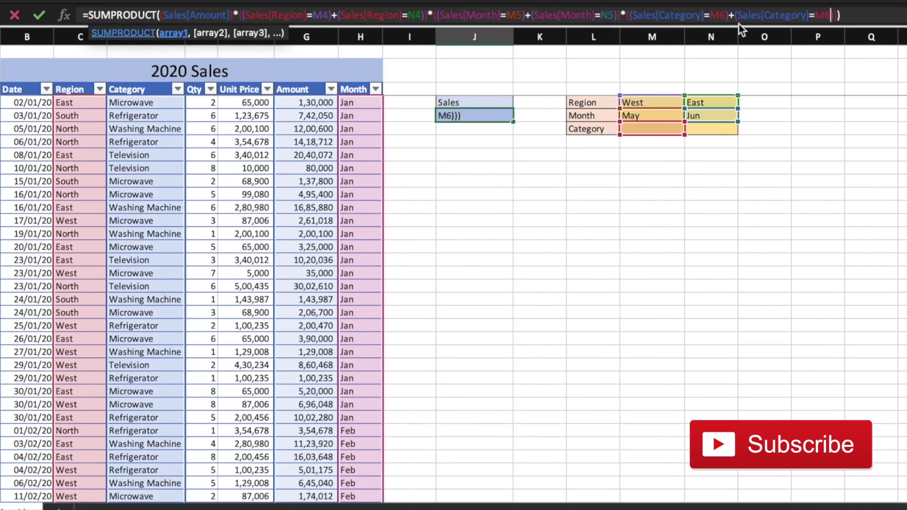
# Change the copied category condition in the J5 formula to refer to N6 and commit the formula
pyautogui.click(824, 17)
pyautogui.press('BackSpace')
pyautogui.write('N')
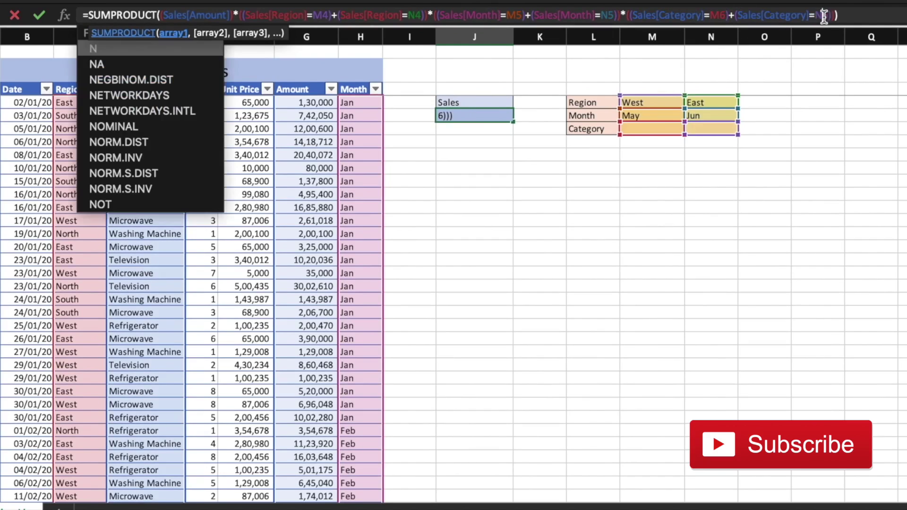
pyautogui.click(862, 16)
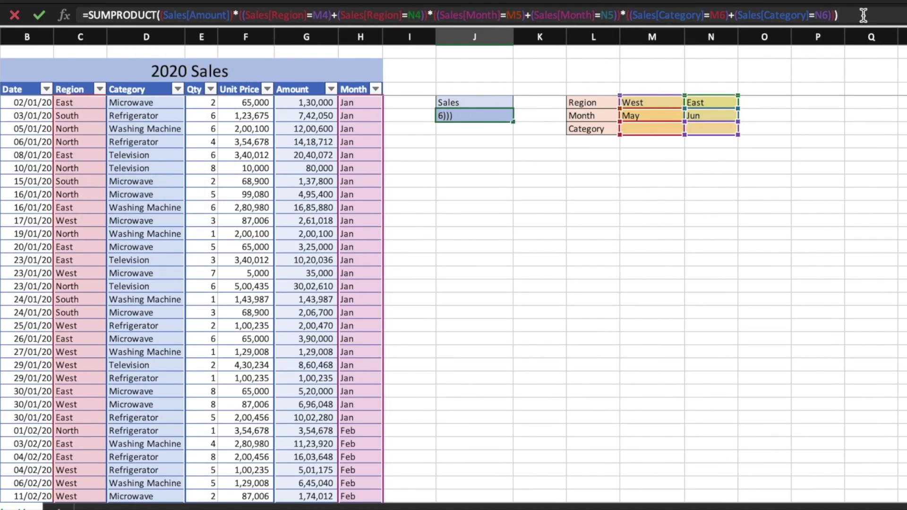
pyautogui.press('Return')
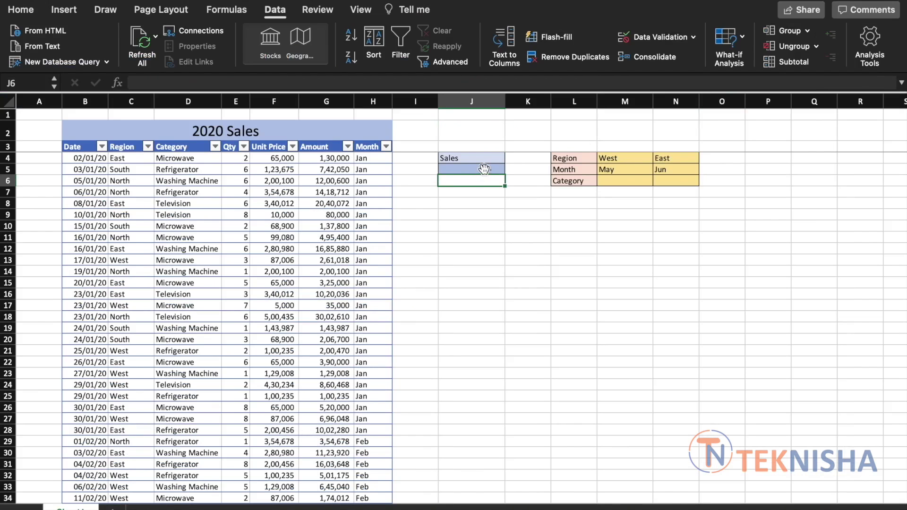
# Choose Refrigerator as the first category selection in M6
pyautogui.click(612, 180)
pyautogui.click(657, 181)
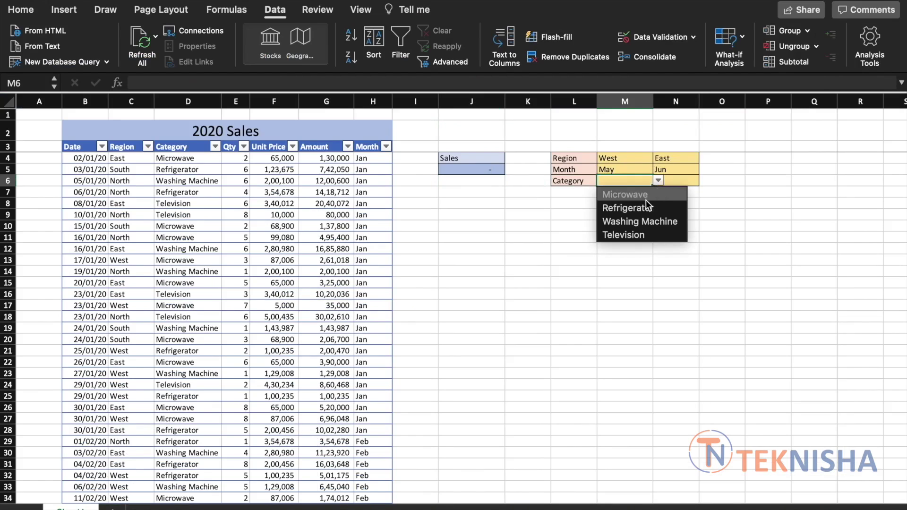
pyautogui.click(644, 207)
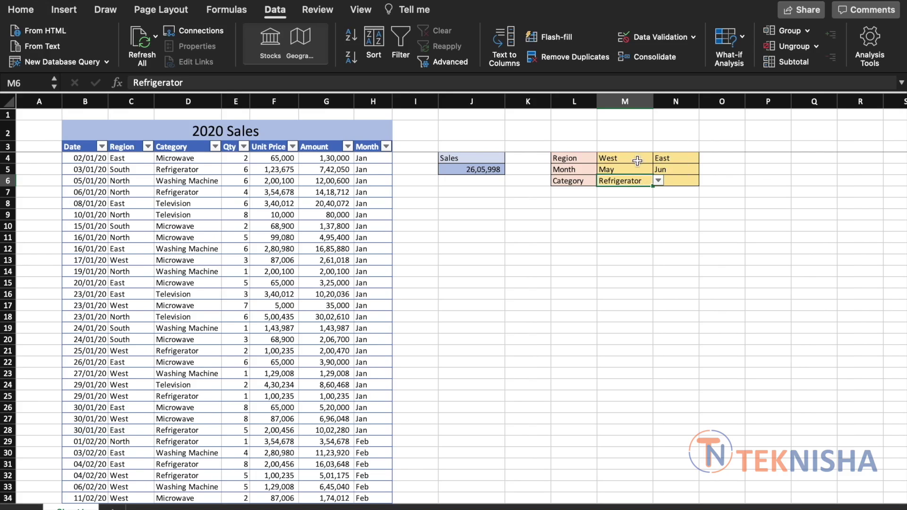
# Clear the second region in N4 and the second month in N5
pyautogui.click(678, 157)
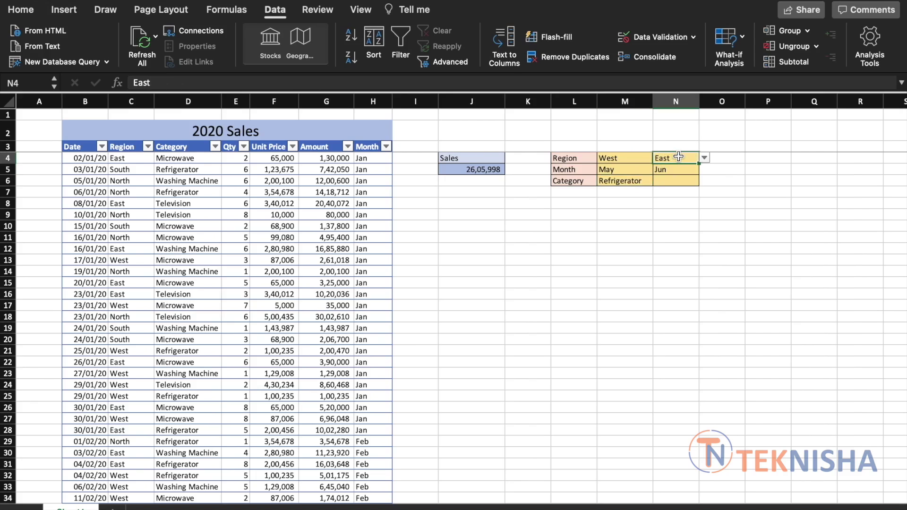
pyautogui.press('Delete')
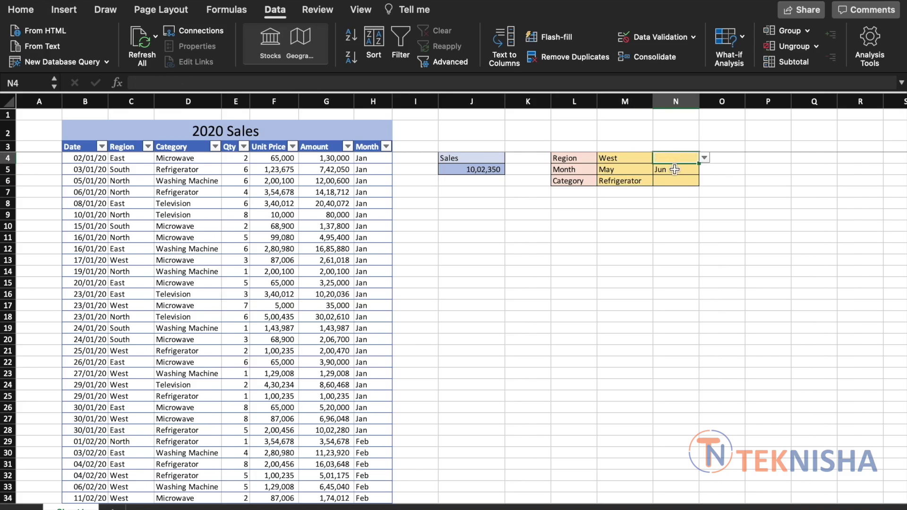
pyautogui.click(674, 169)
pyautogui.press('Delete')
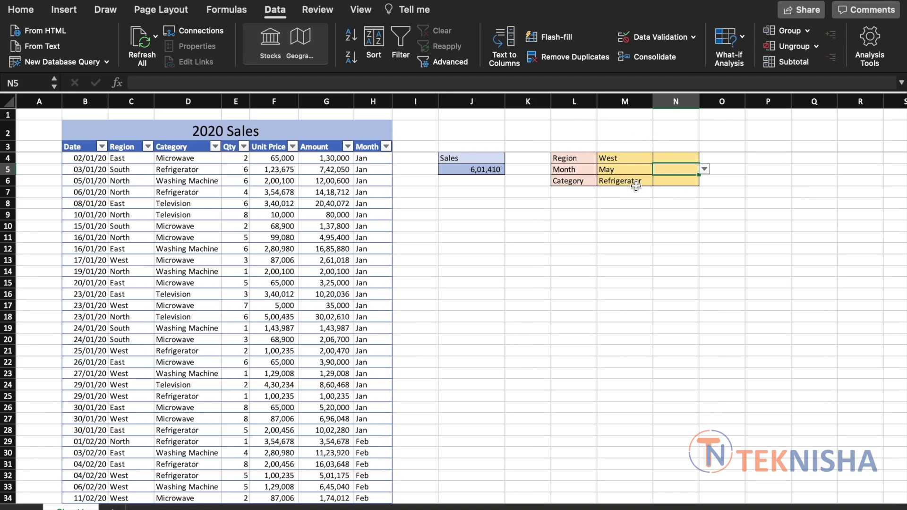
# Choose Television as the second category selection in N6
pyautogui.press('Return')
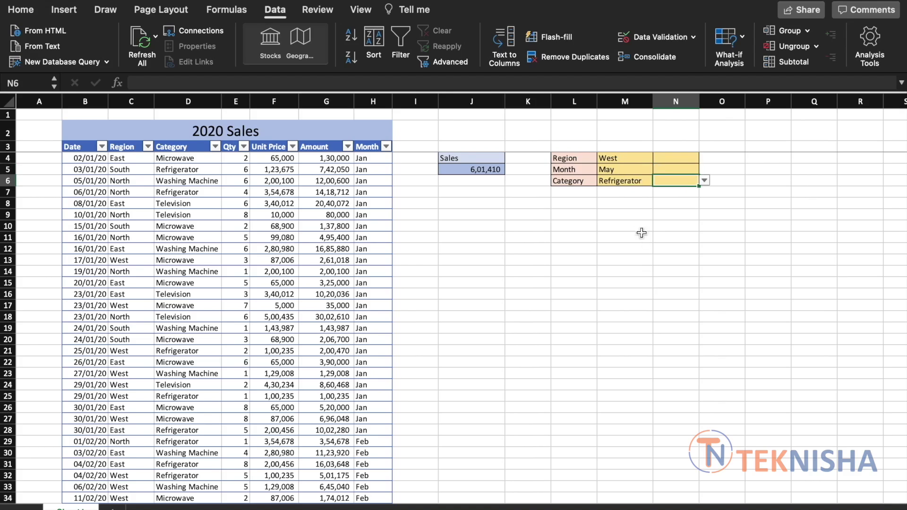
pyautogui.click(704, 181)
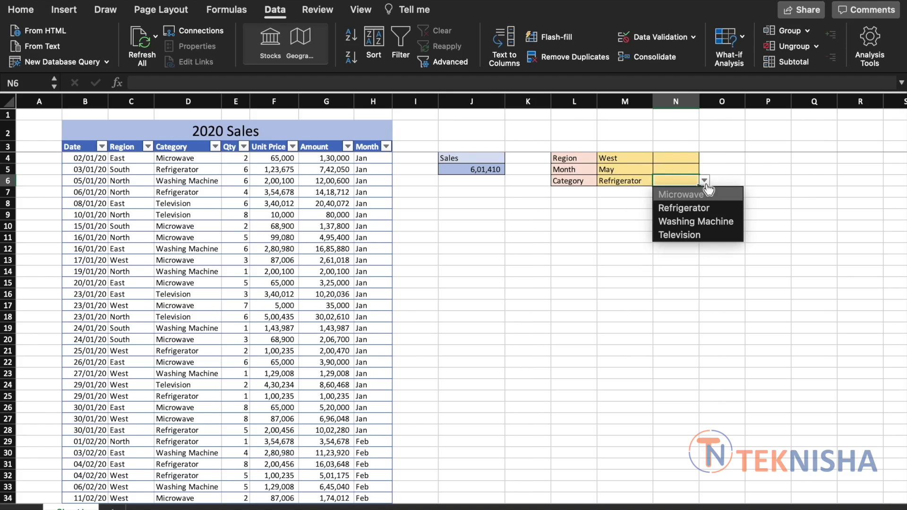
pyautogui.click(691, 232)
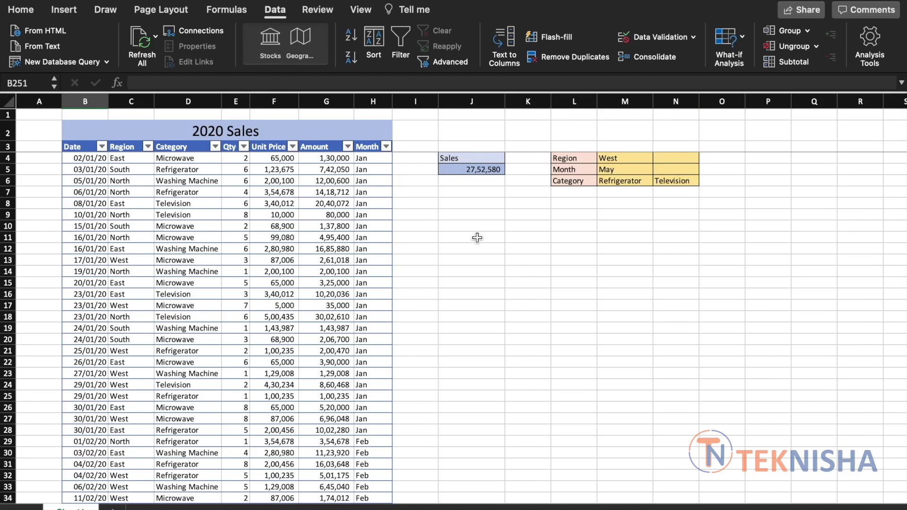
# Move the sales total and criteria block J4:N6 up to J1:N3, within the frozen header rows
pyautogui.moveTo(491, 159); pyautogui.dragTo(648, 188)
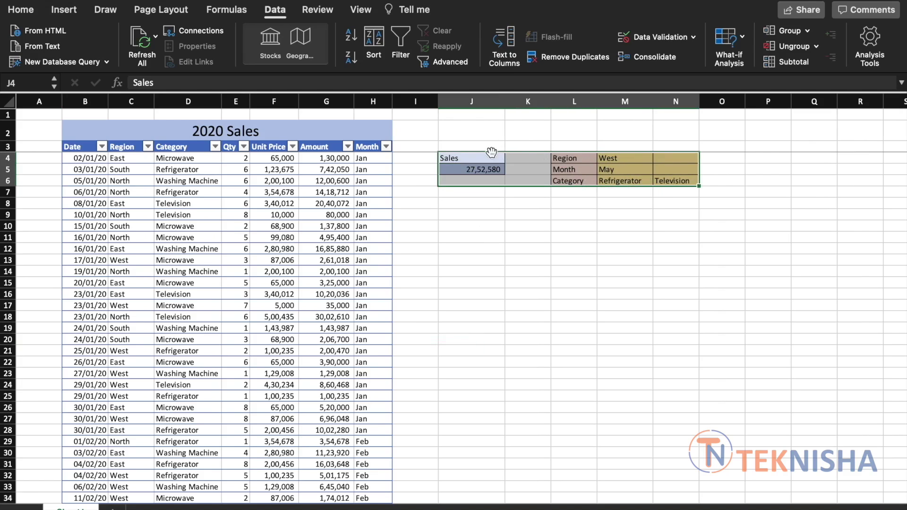
pyautogui.moveTo(489, 151); pyautogui.dragTo(487, 119)
pyautogui.click(466, 348)
# Start a new sales record in row 251, directly below the table, with date 11/5/20 and region West
pyautogui.scroll(-20, 296, 392)
pyautogui.scroll(4, 295, 393)
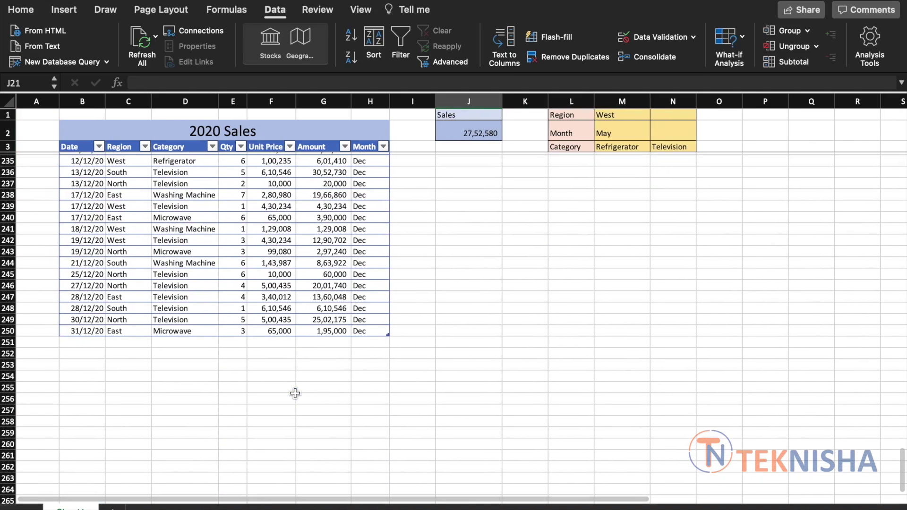
pyautogui.click(87, 341)
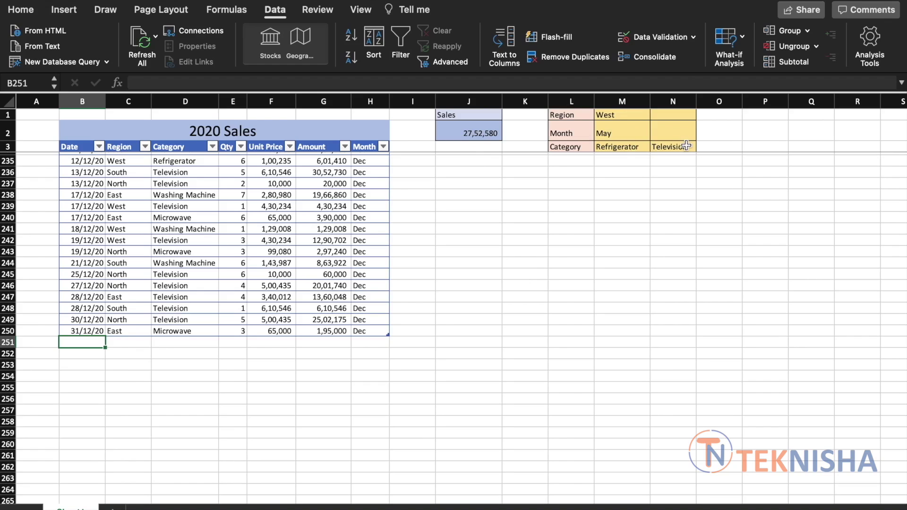
pyautogui.write('11/0')
pyautogui.write('5/')
pyautogui.write('20')
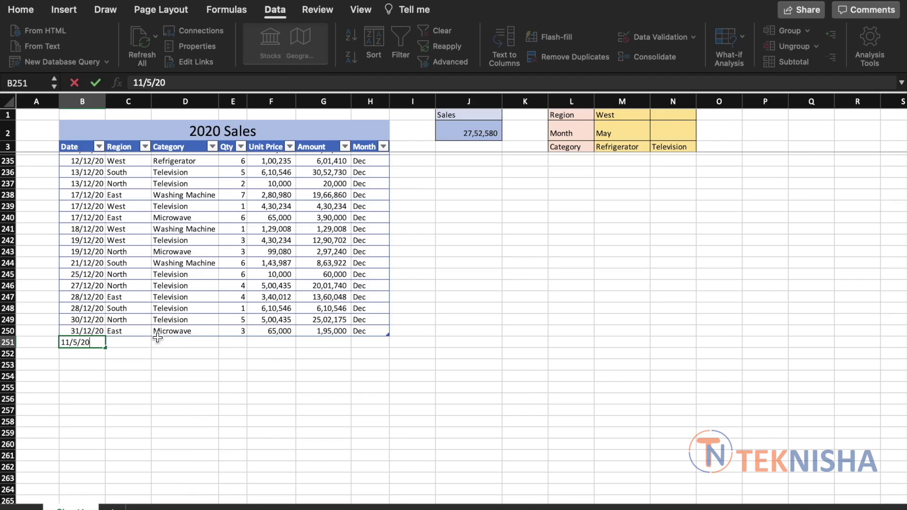
pyautogui.press('Tab')
pyautogui.write('West')
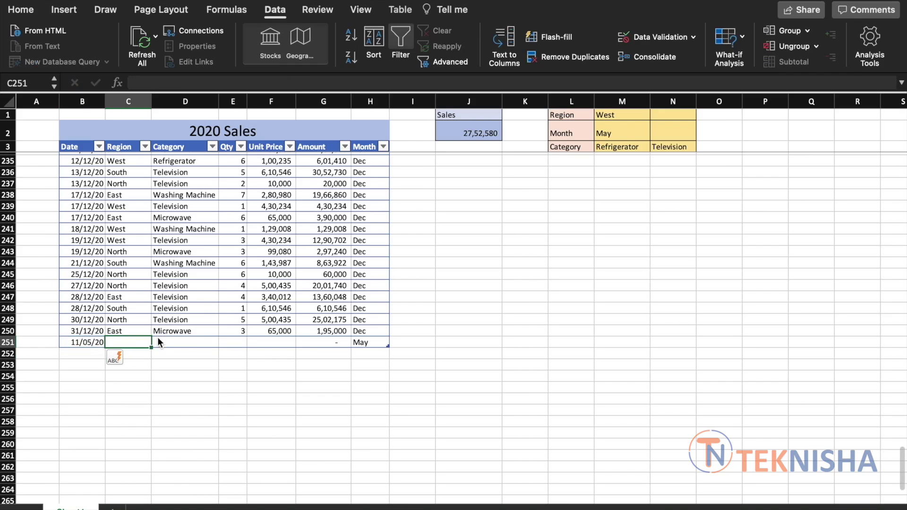
pyautogui.press('Tab')
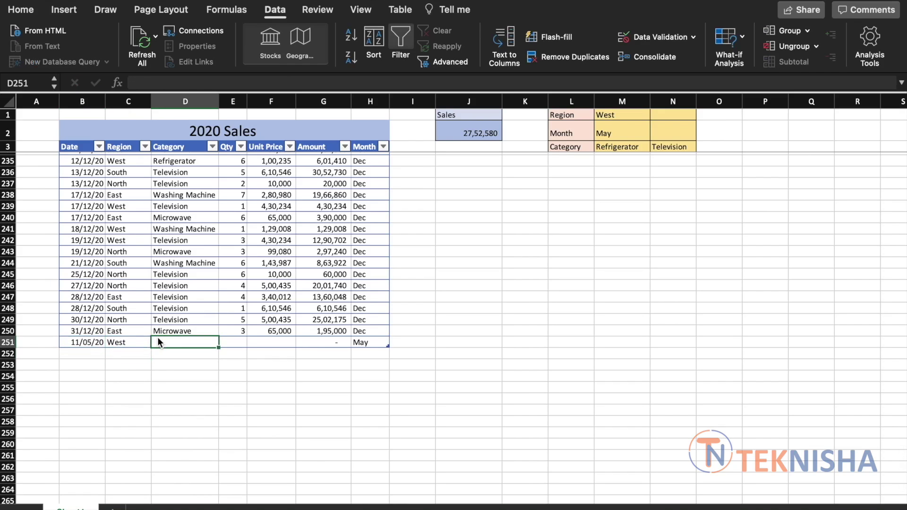
# Complete the row 251 record with category Television, quantity 6 and unit price 100000
pyautogui.write('Television')
pyautogui.press('Return')
pyautogui.press('Up')
pyautogui.press('Right')
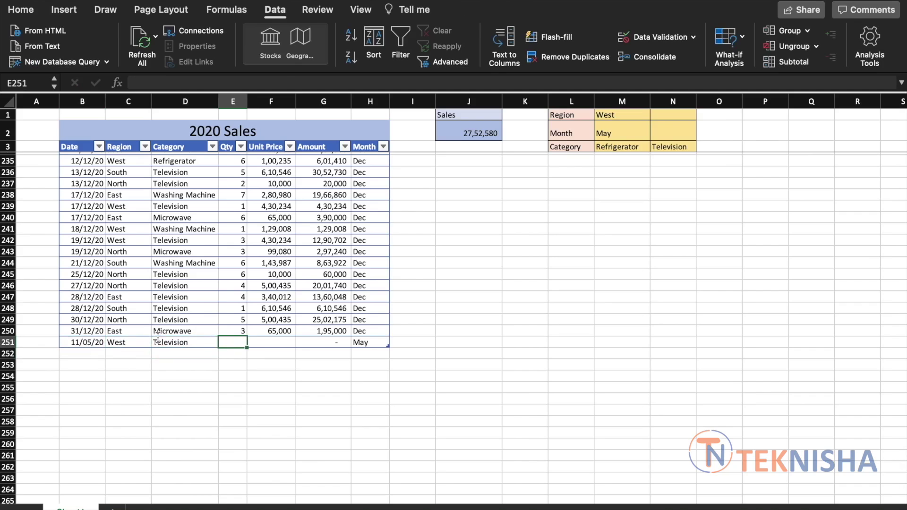
pyautogui.write('6')
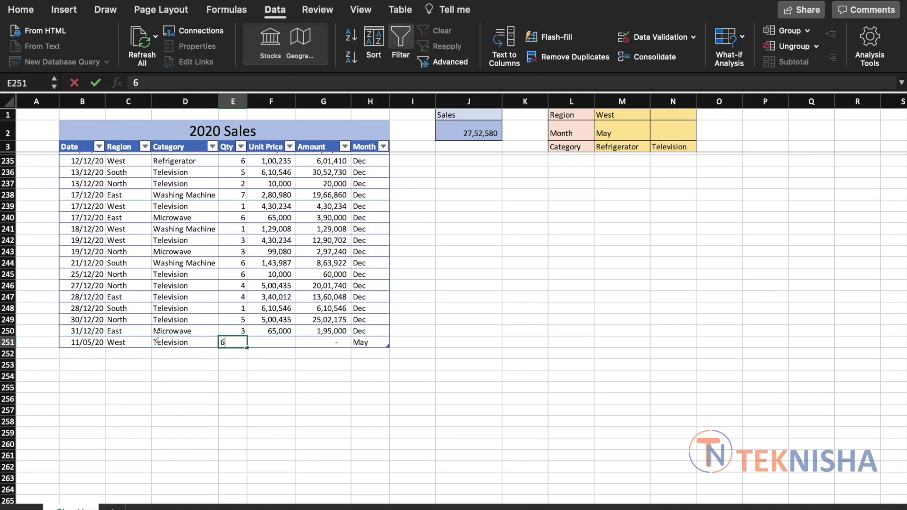
pyautogui.press('Tab')
pyautogui.write('10')
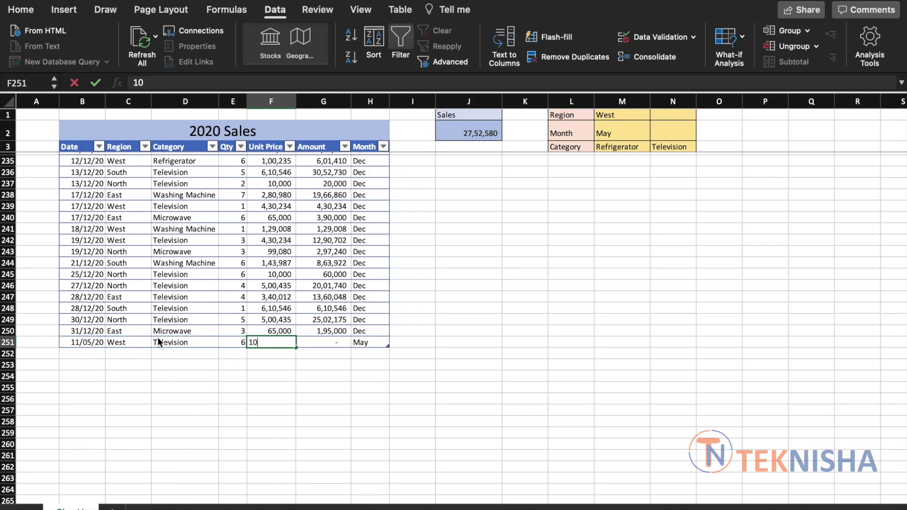
pyautogui.write('0000')
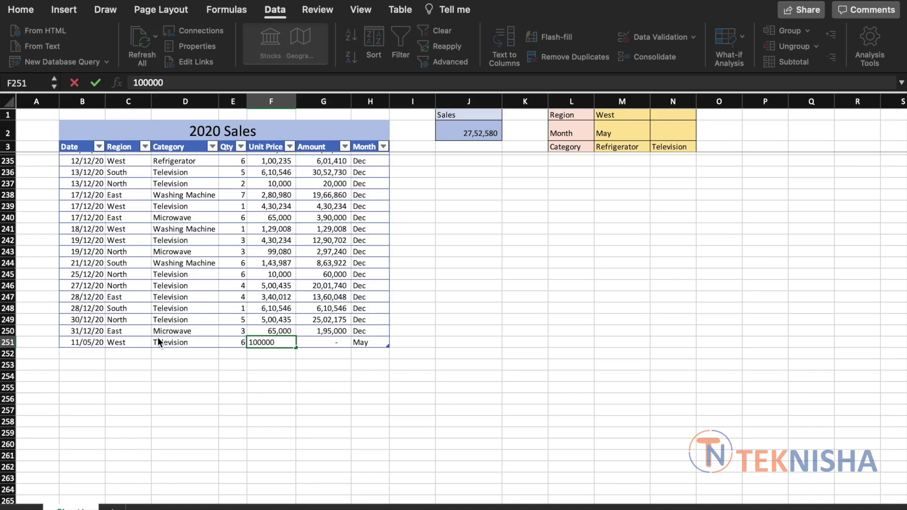
pyautogui.press('Return')
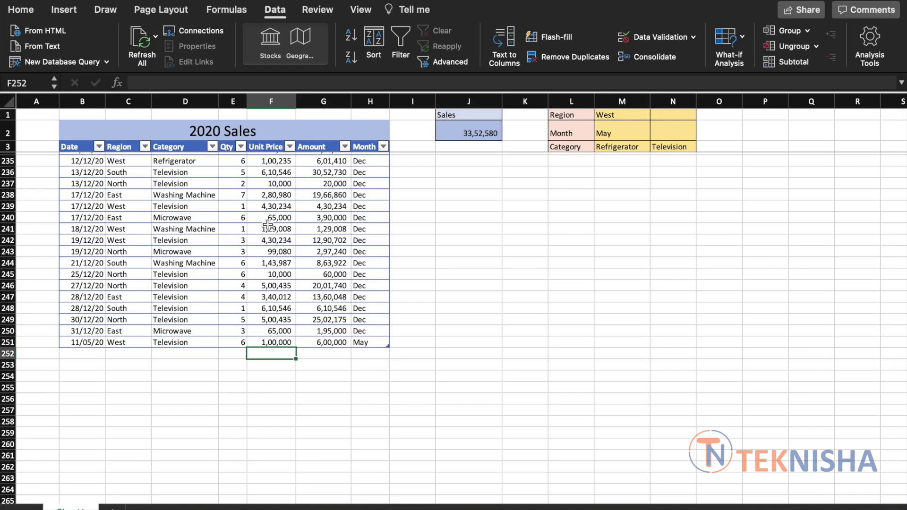